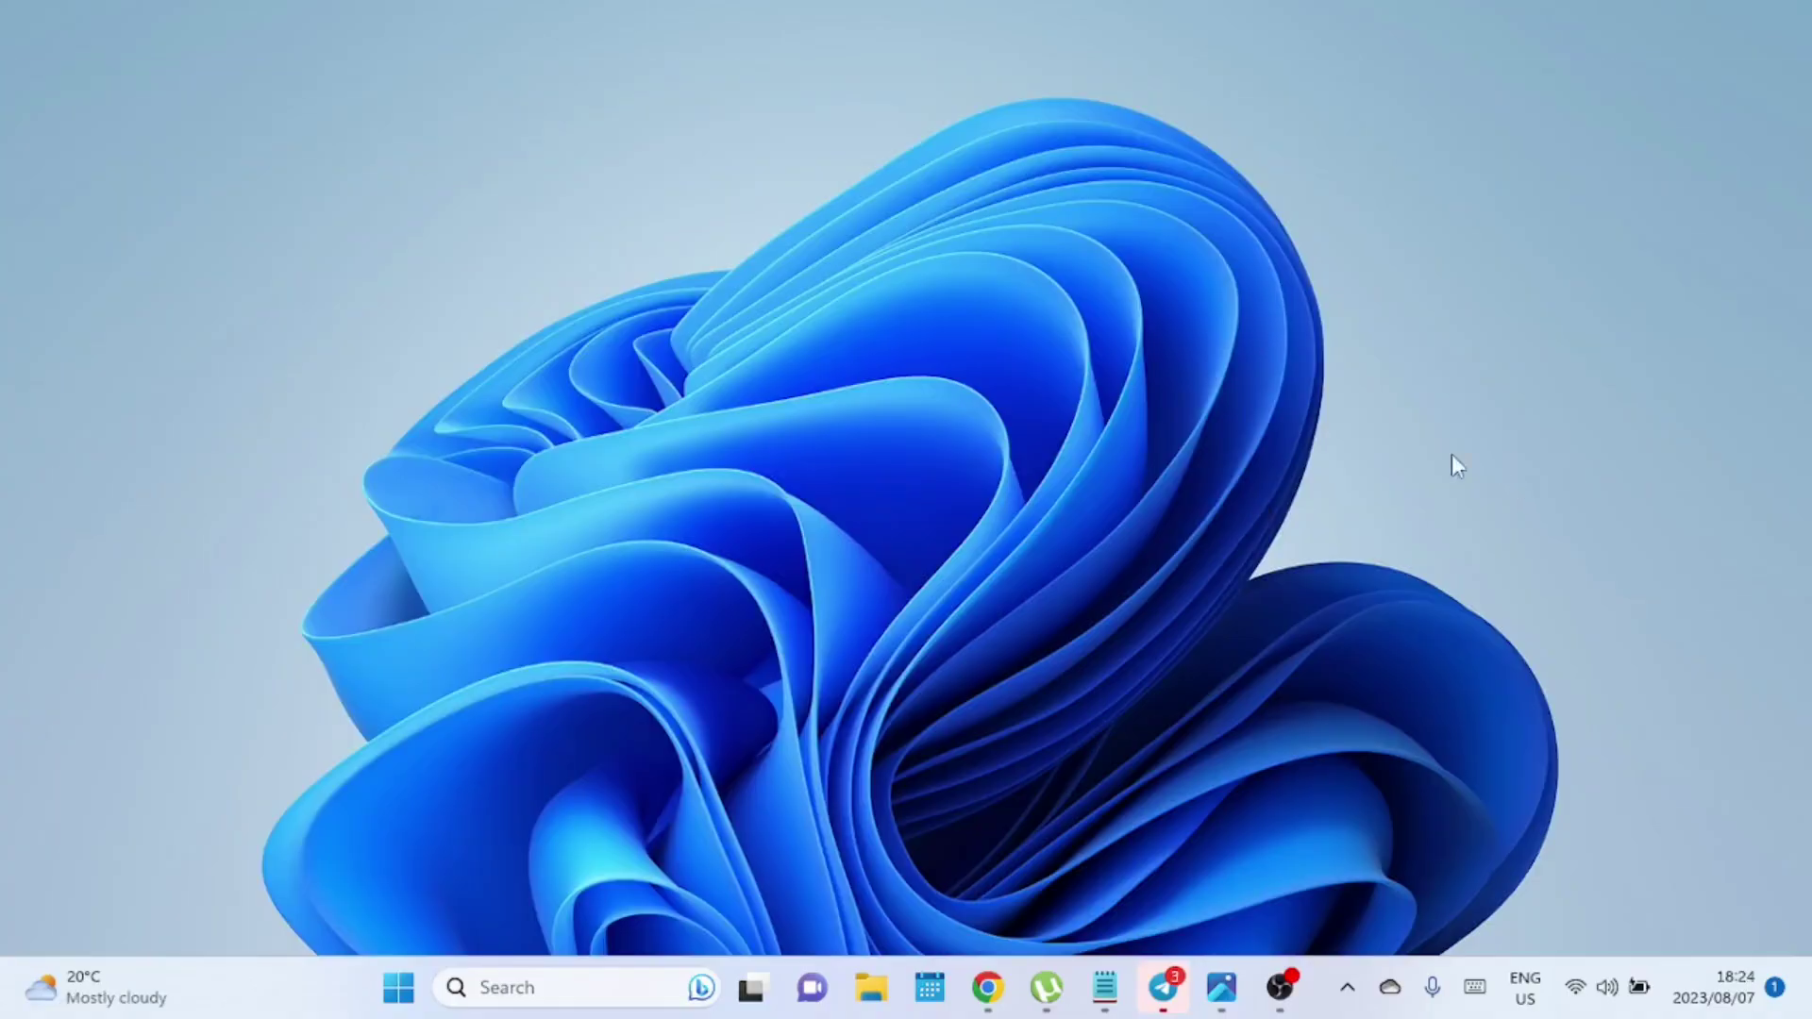
- Launch Computer Management from Windows search, then close it
left_click(542, 1002)
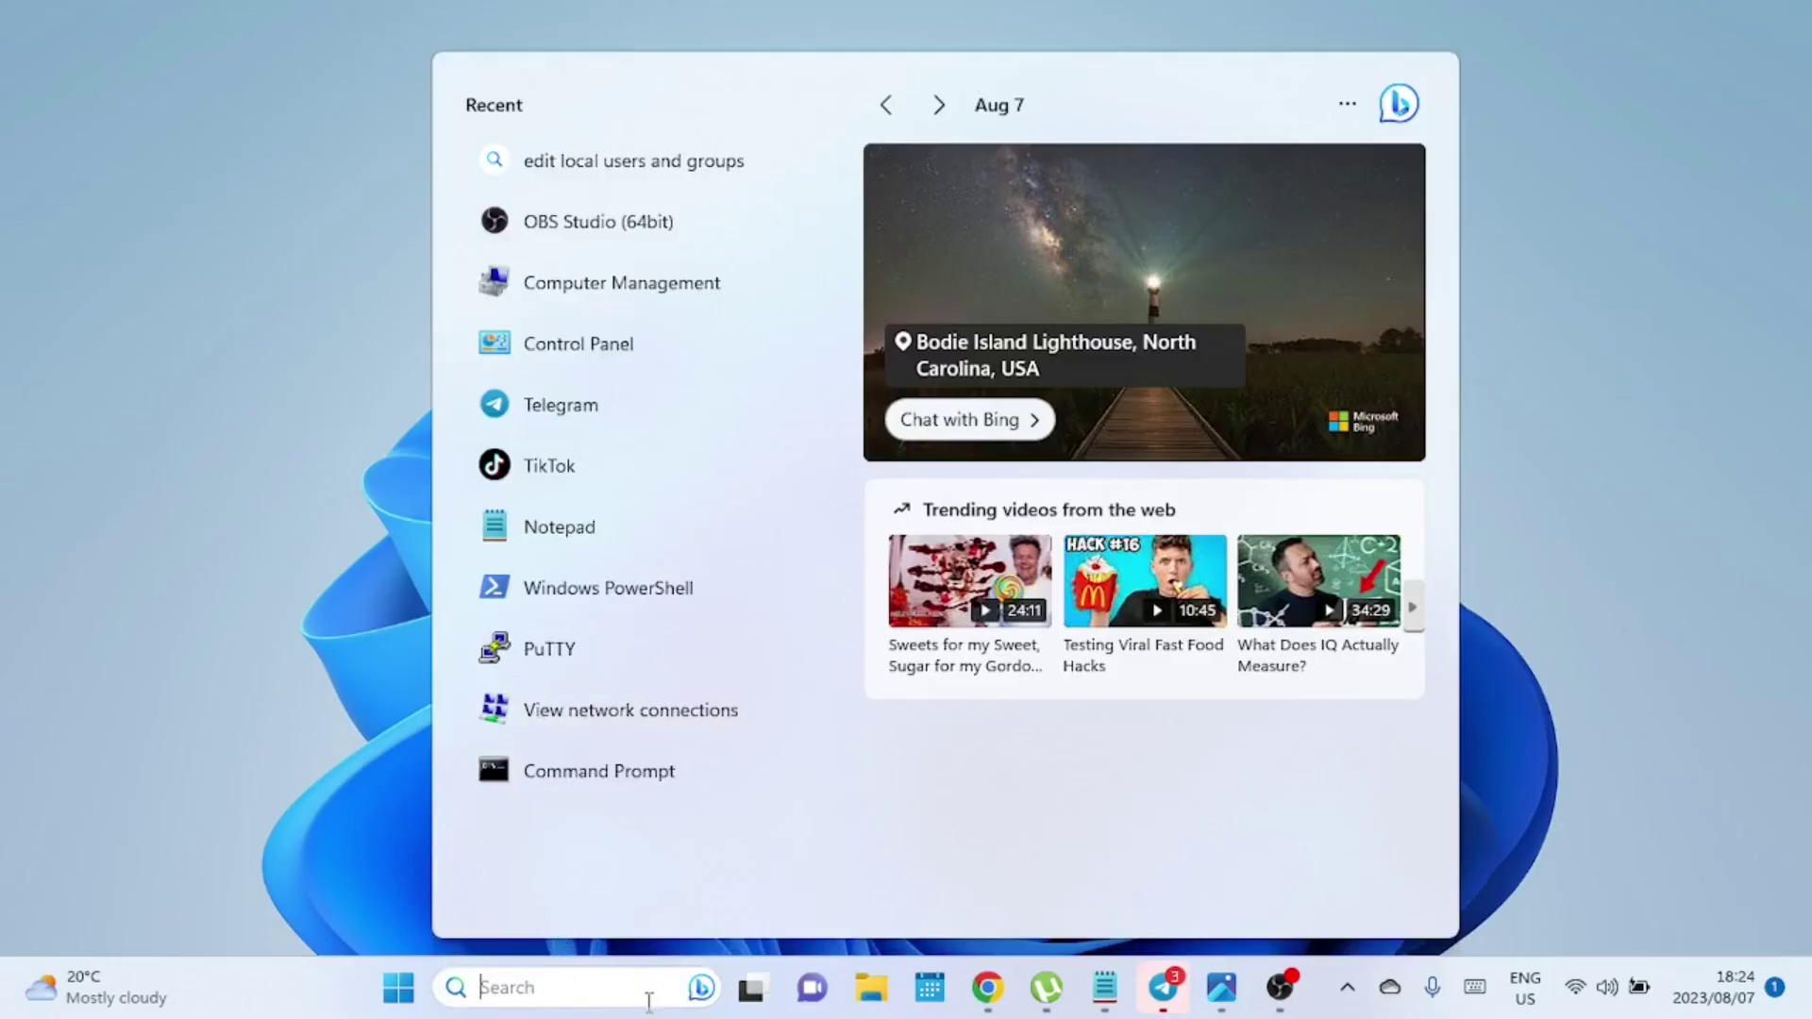
type("com")
type("puter m")
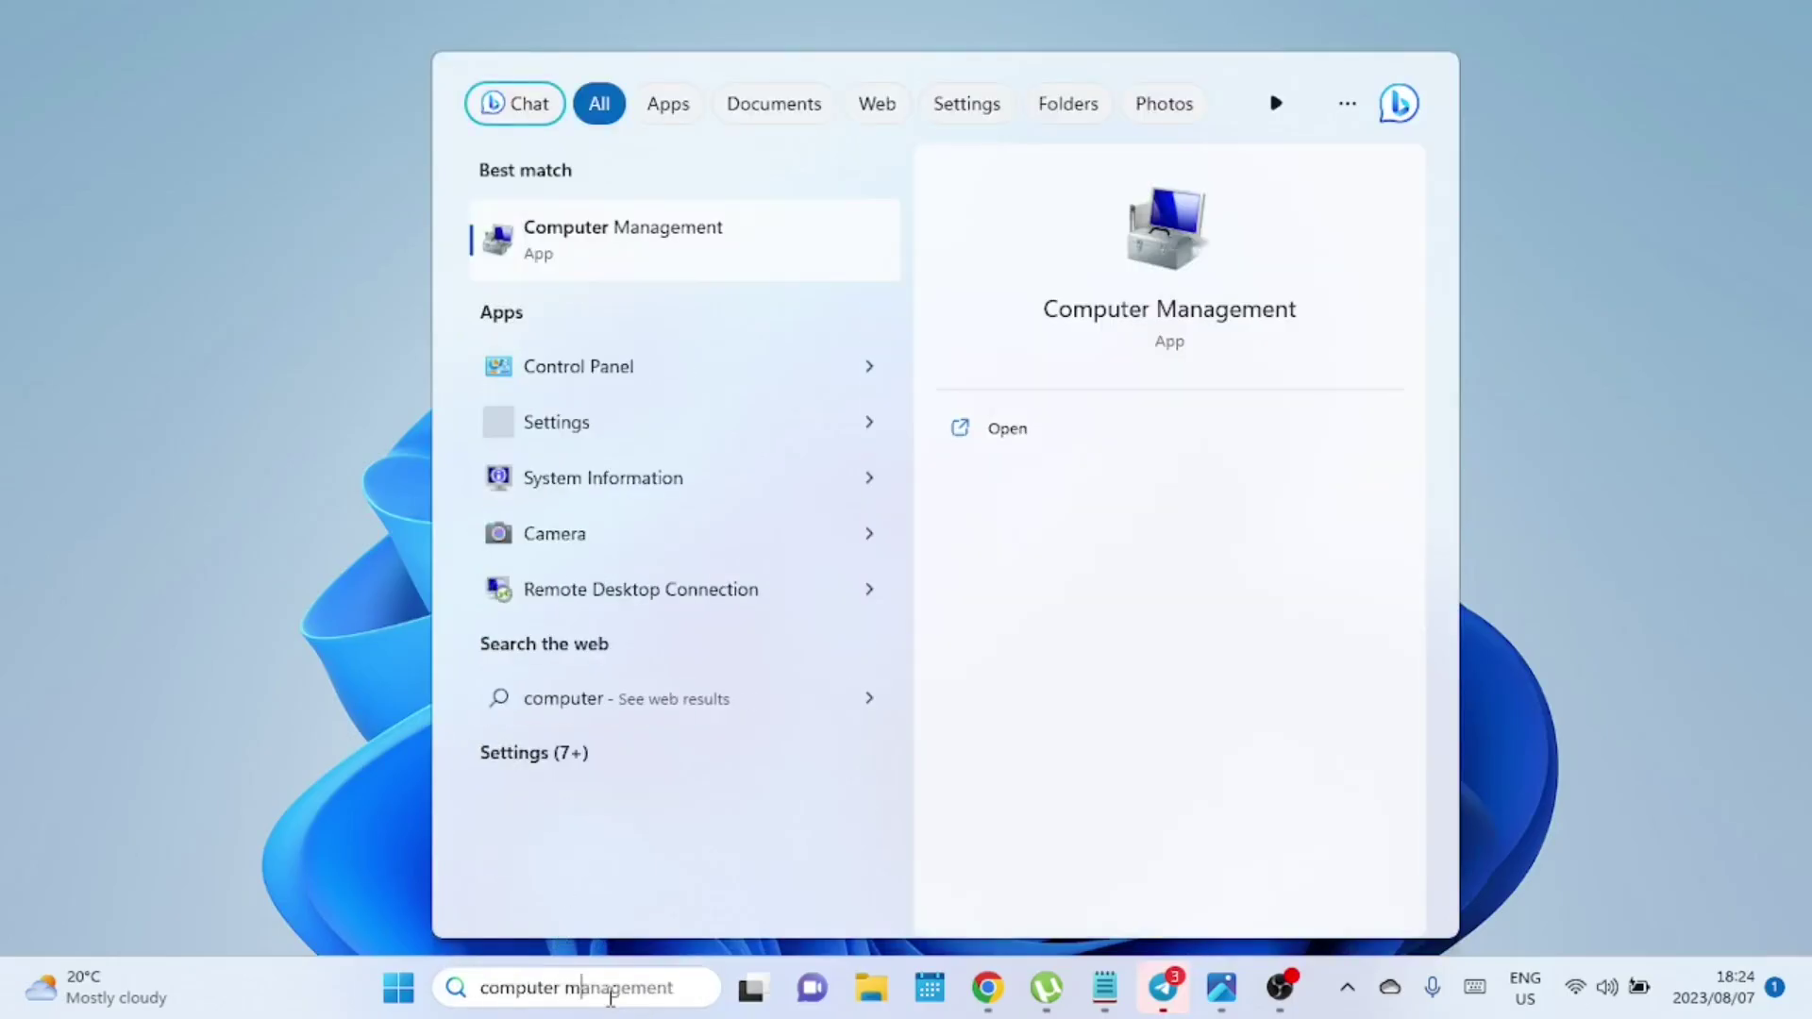
type("a")
key("Return")
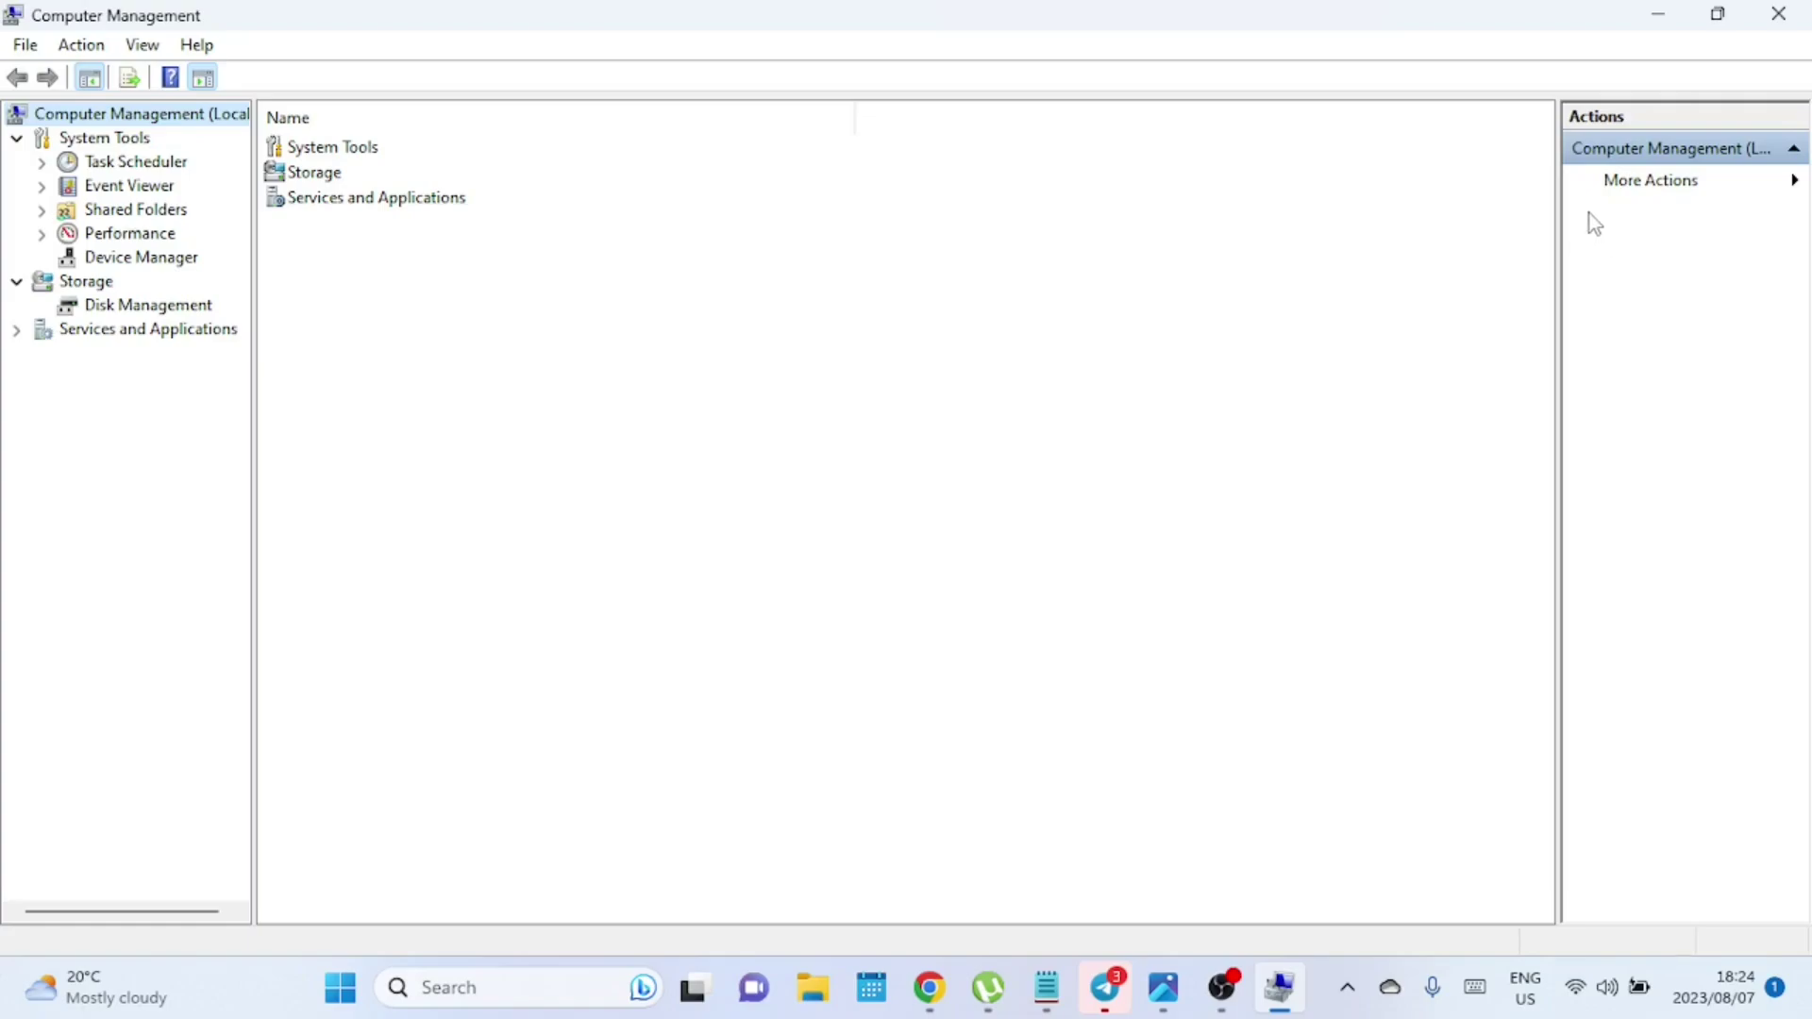
left_click(1772, 15)
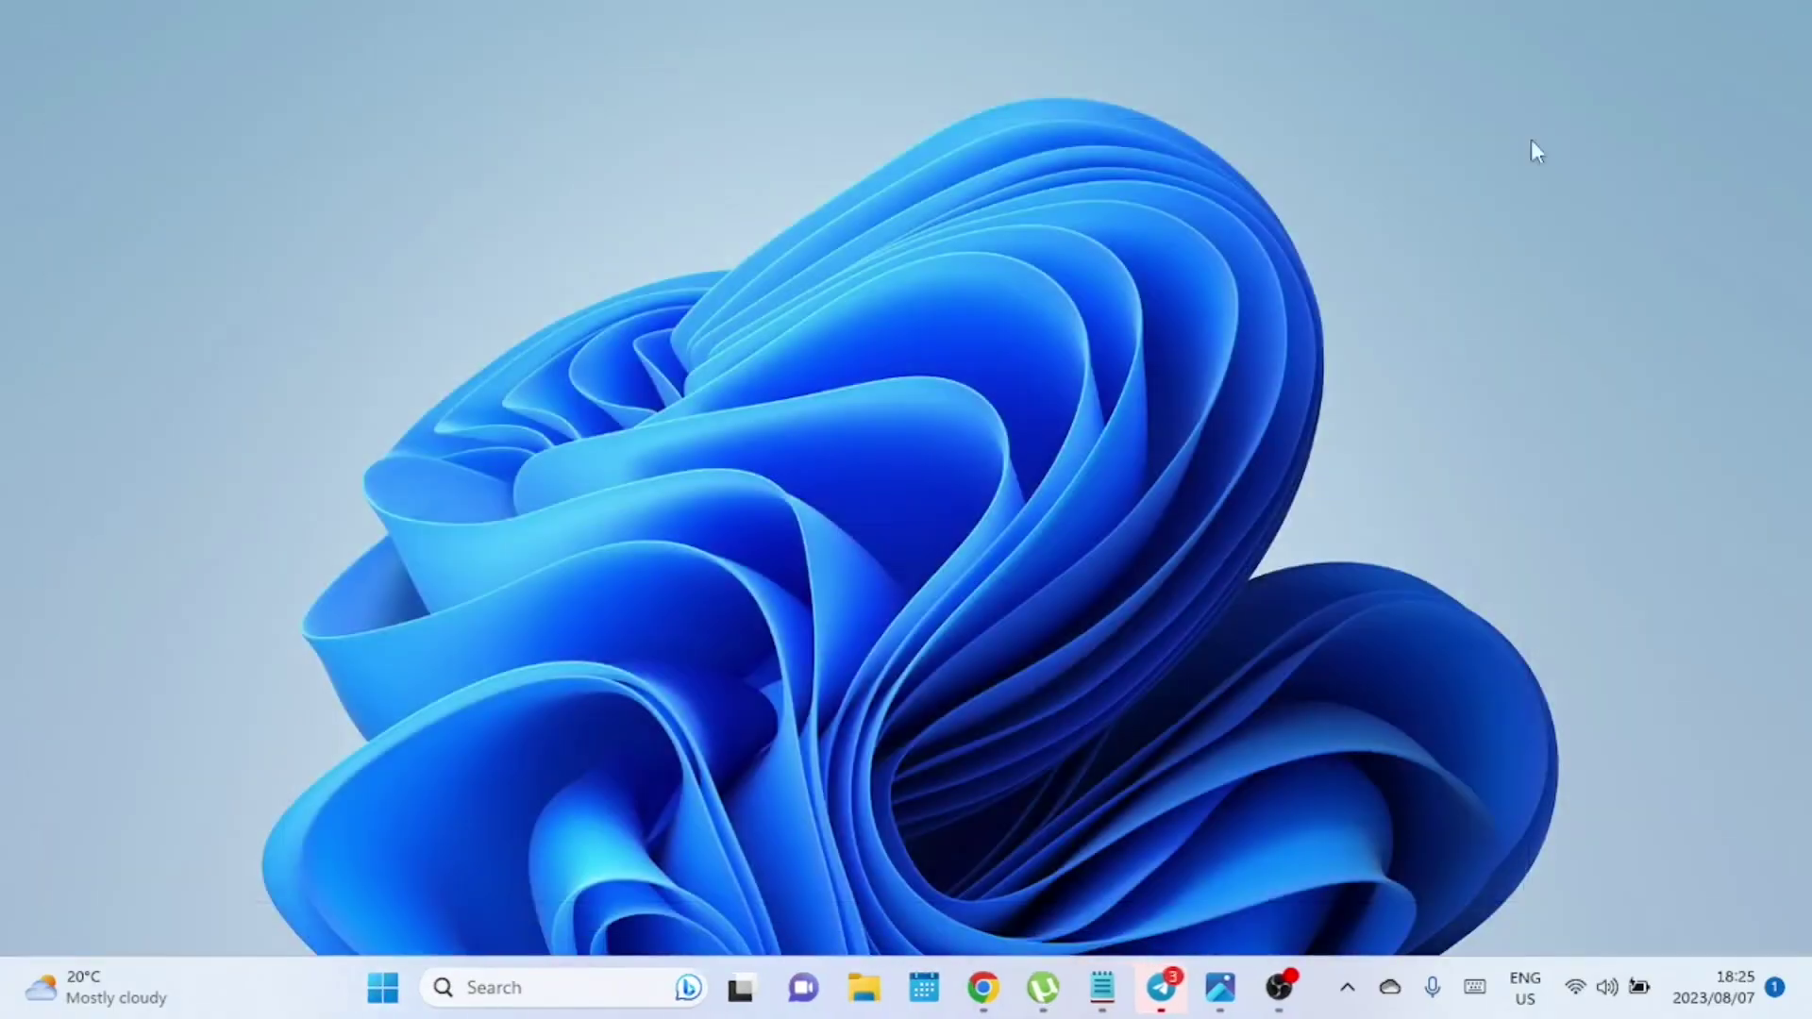
- Launch the Local Users and Groups console and maximize it to read the snap-in error
left_click(579, 988)
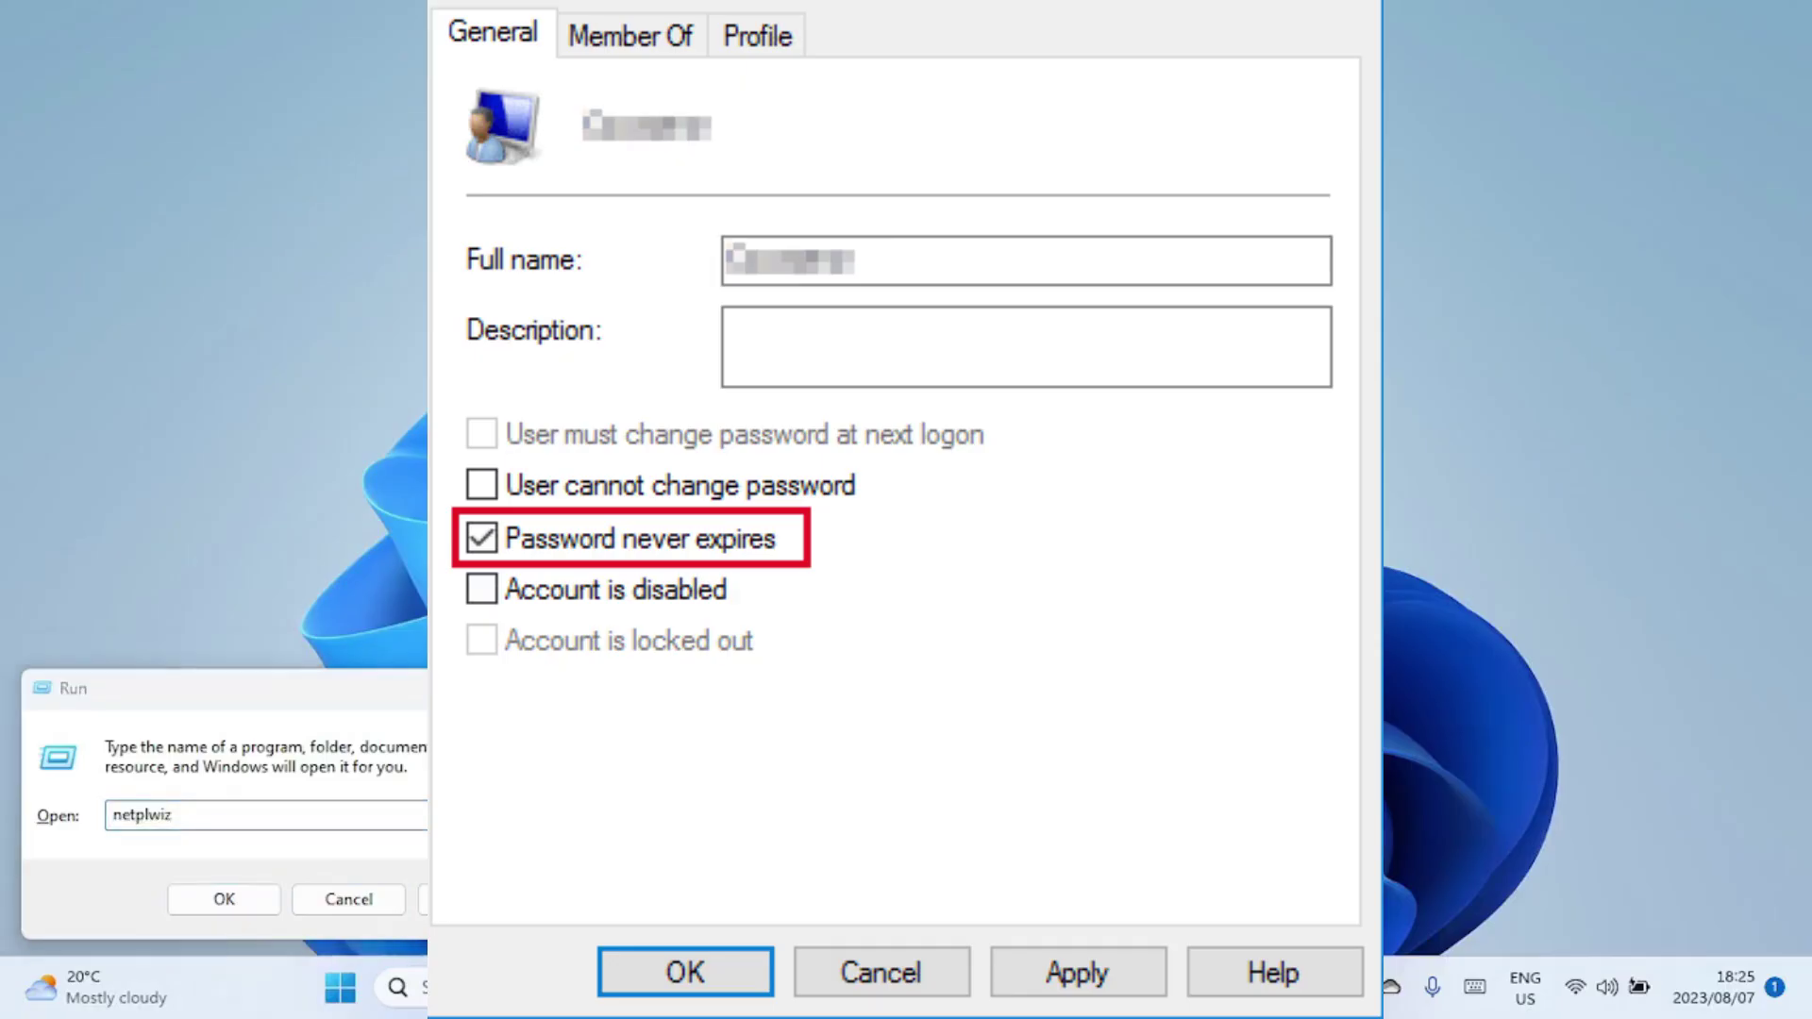
key("super+e")
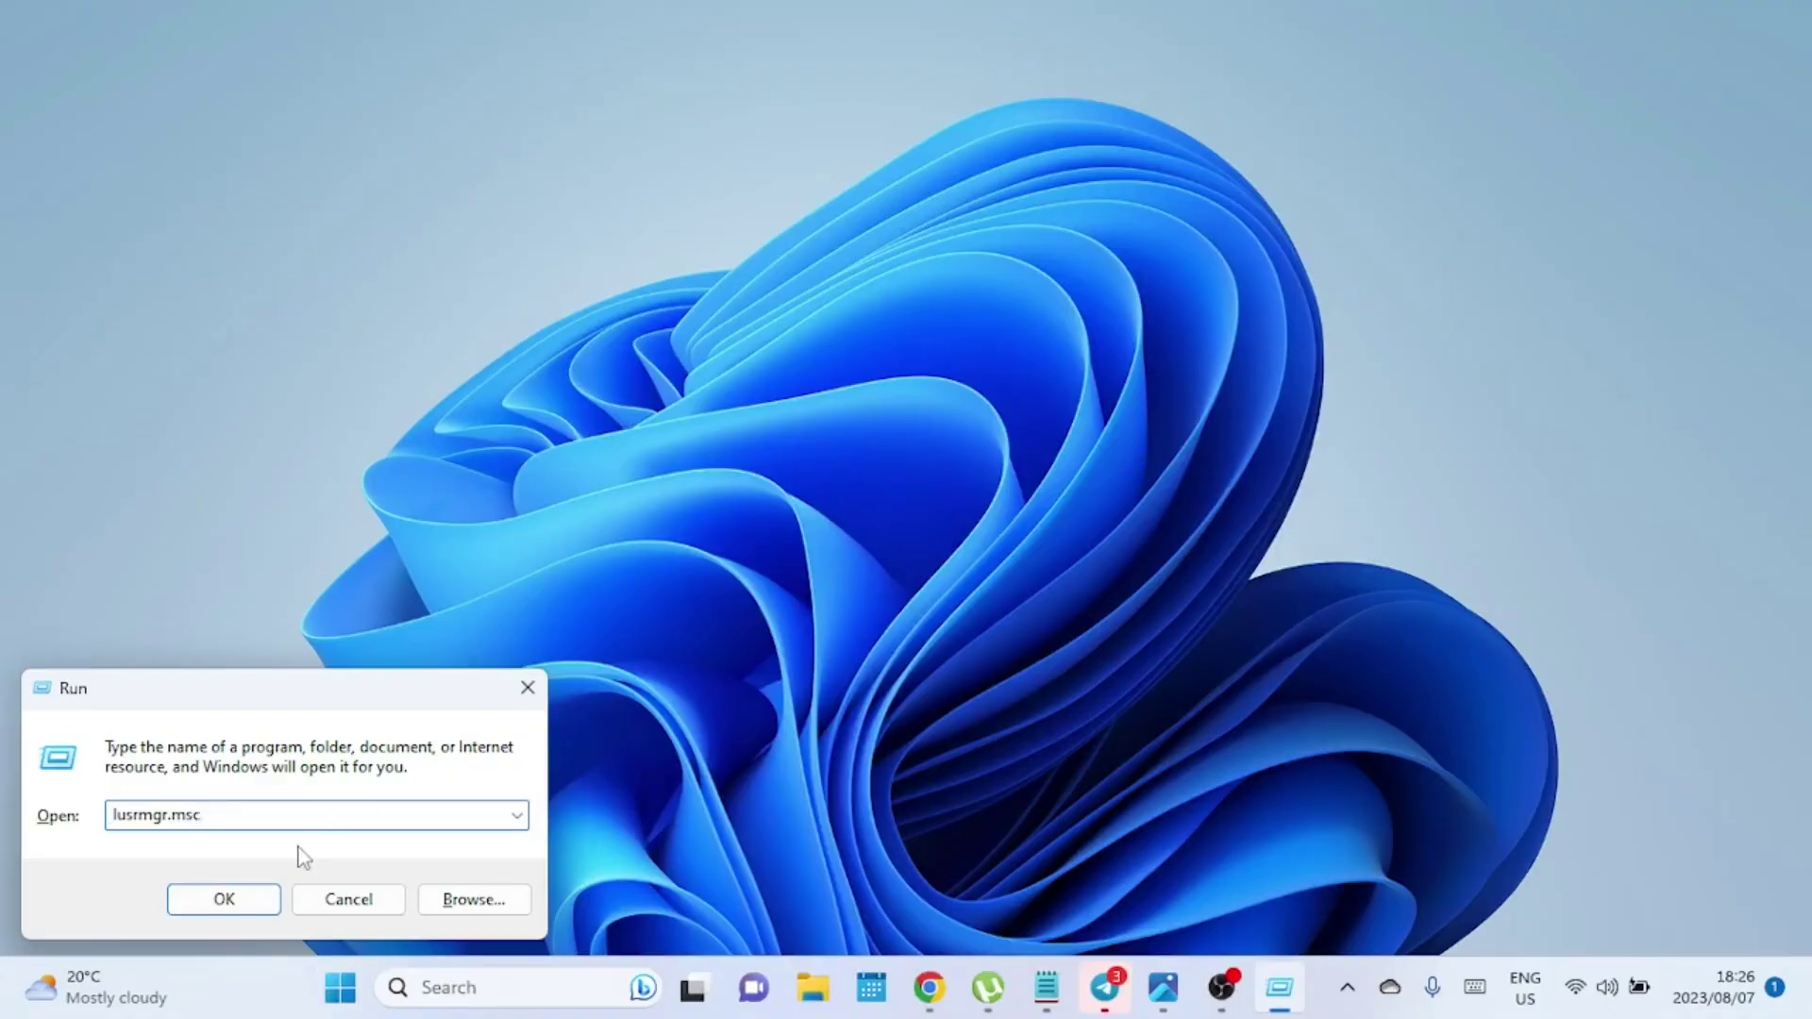
left_click(230, 906)
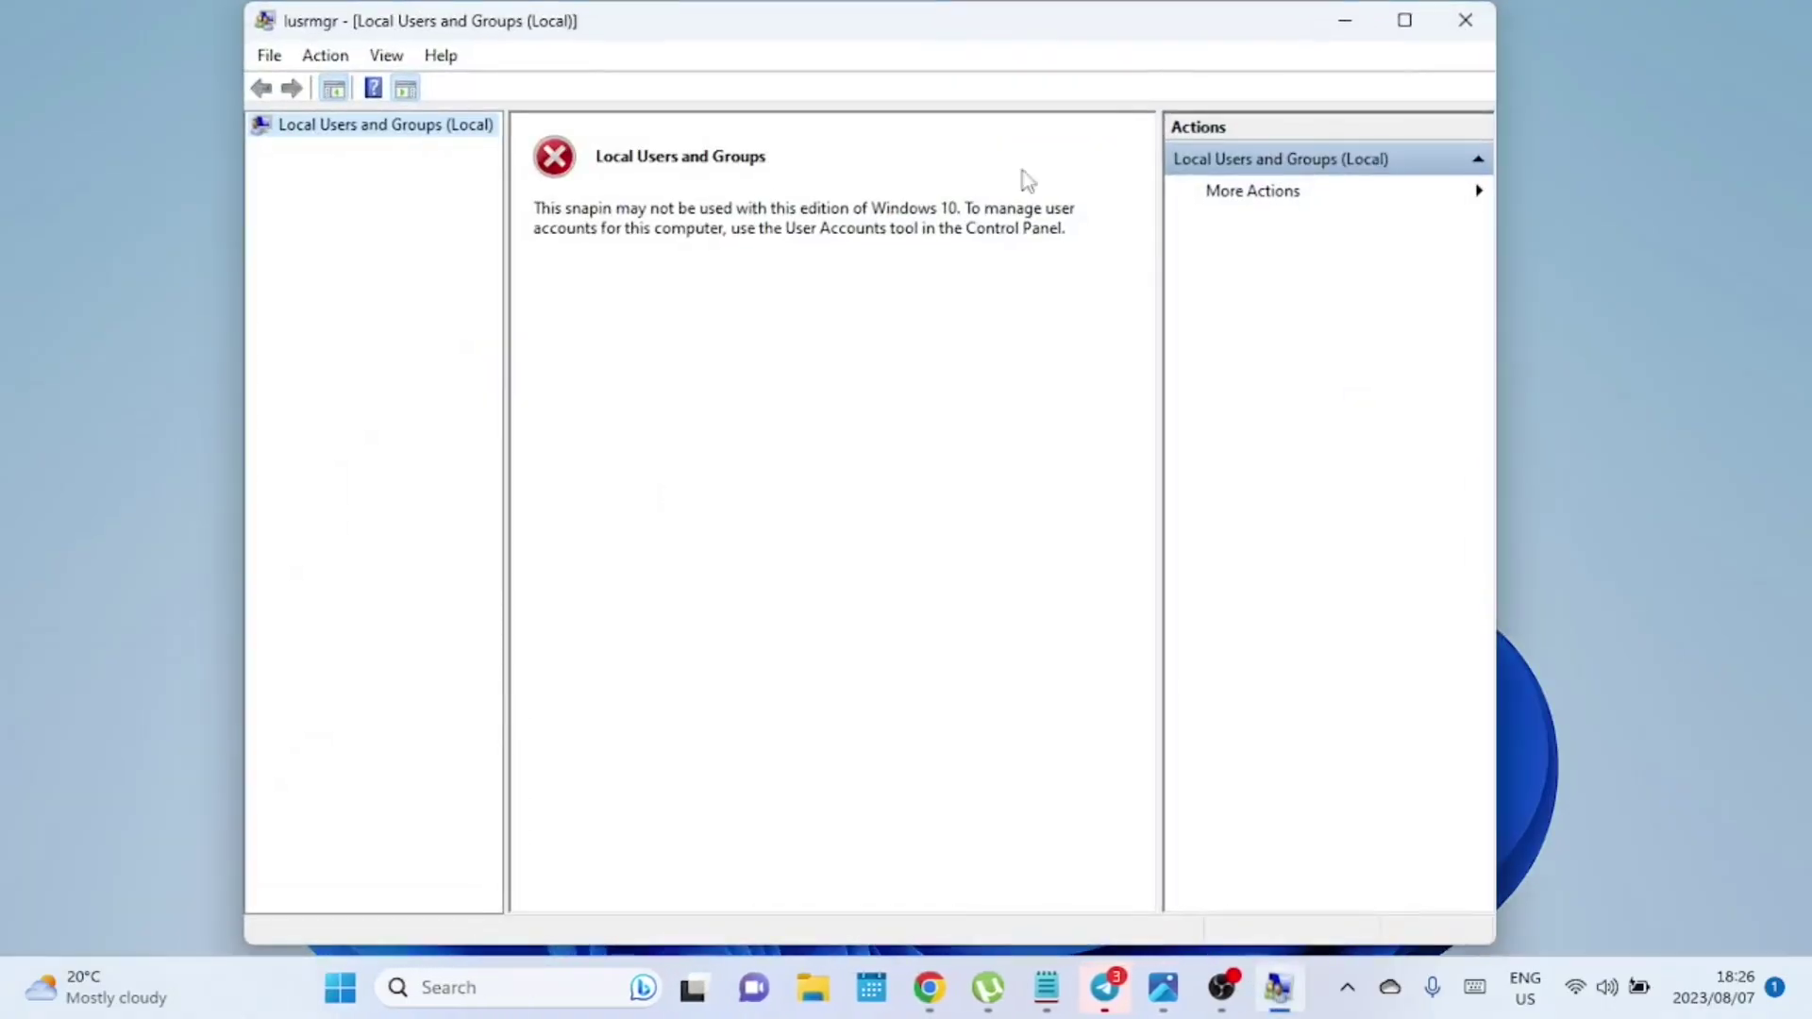
left_click(1402, 20)
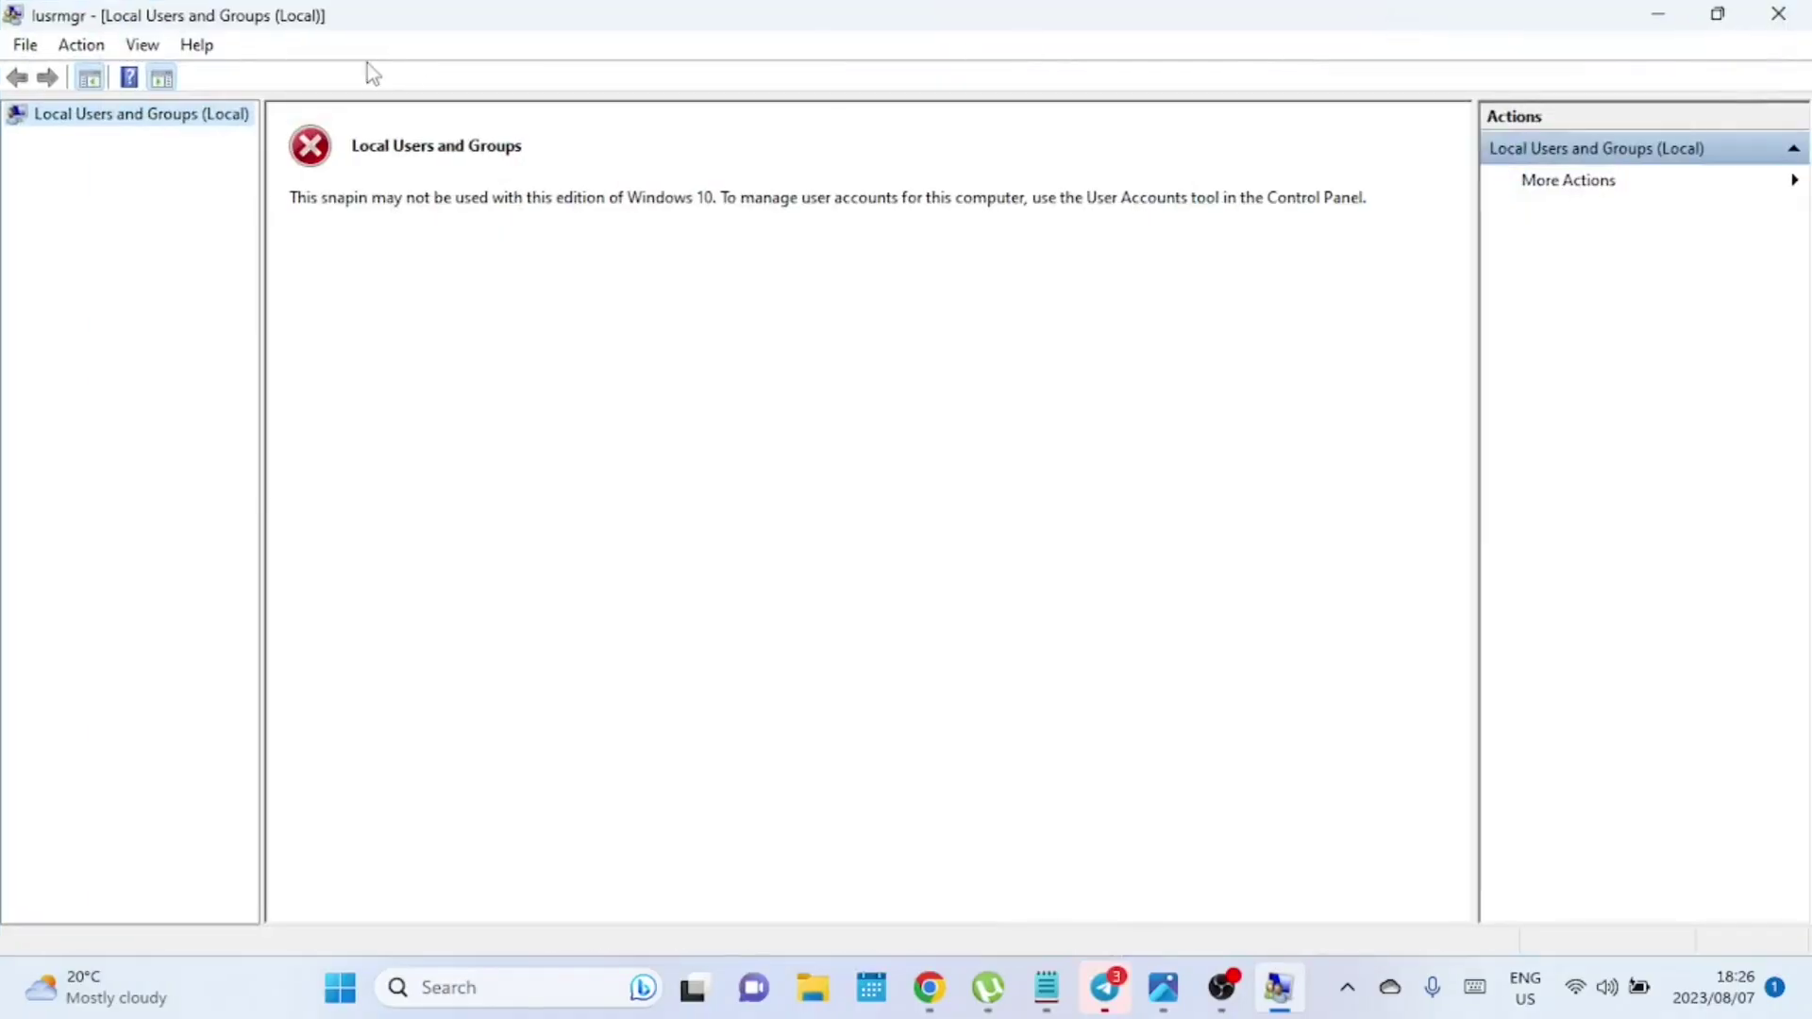
- Start an administrator Command Prompt and paste the wmic UserAccount command, clearing the placeholder user name
left_click(539, 989)
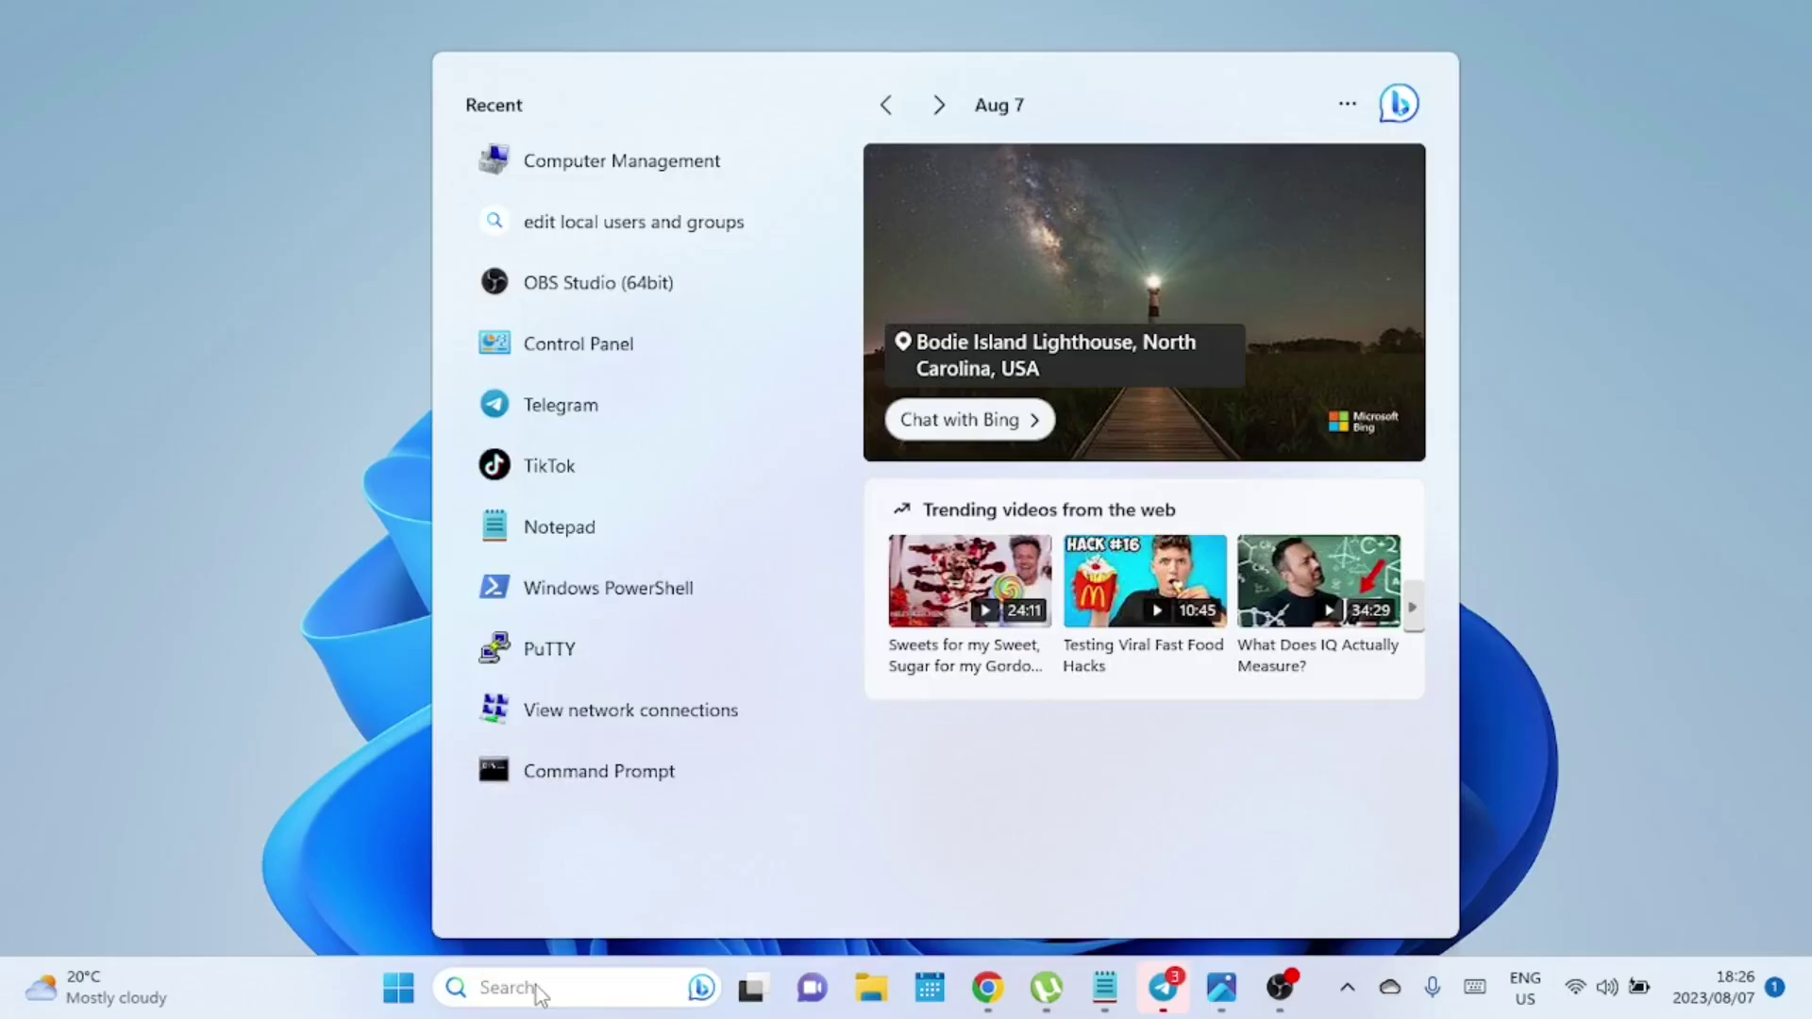
type("cmd")
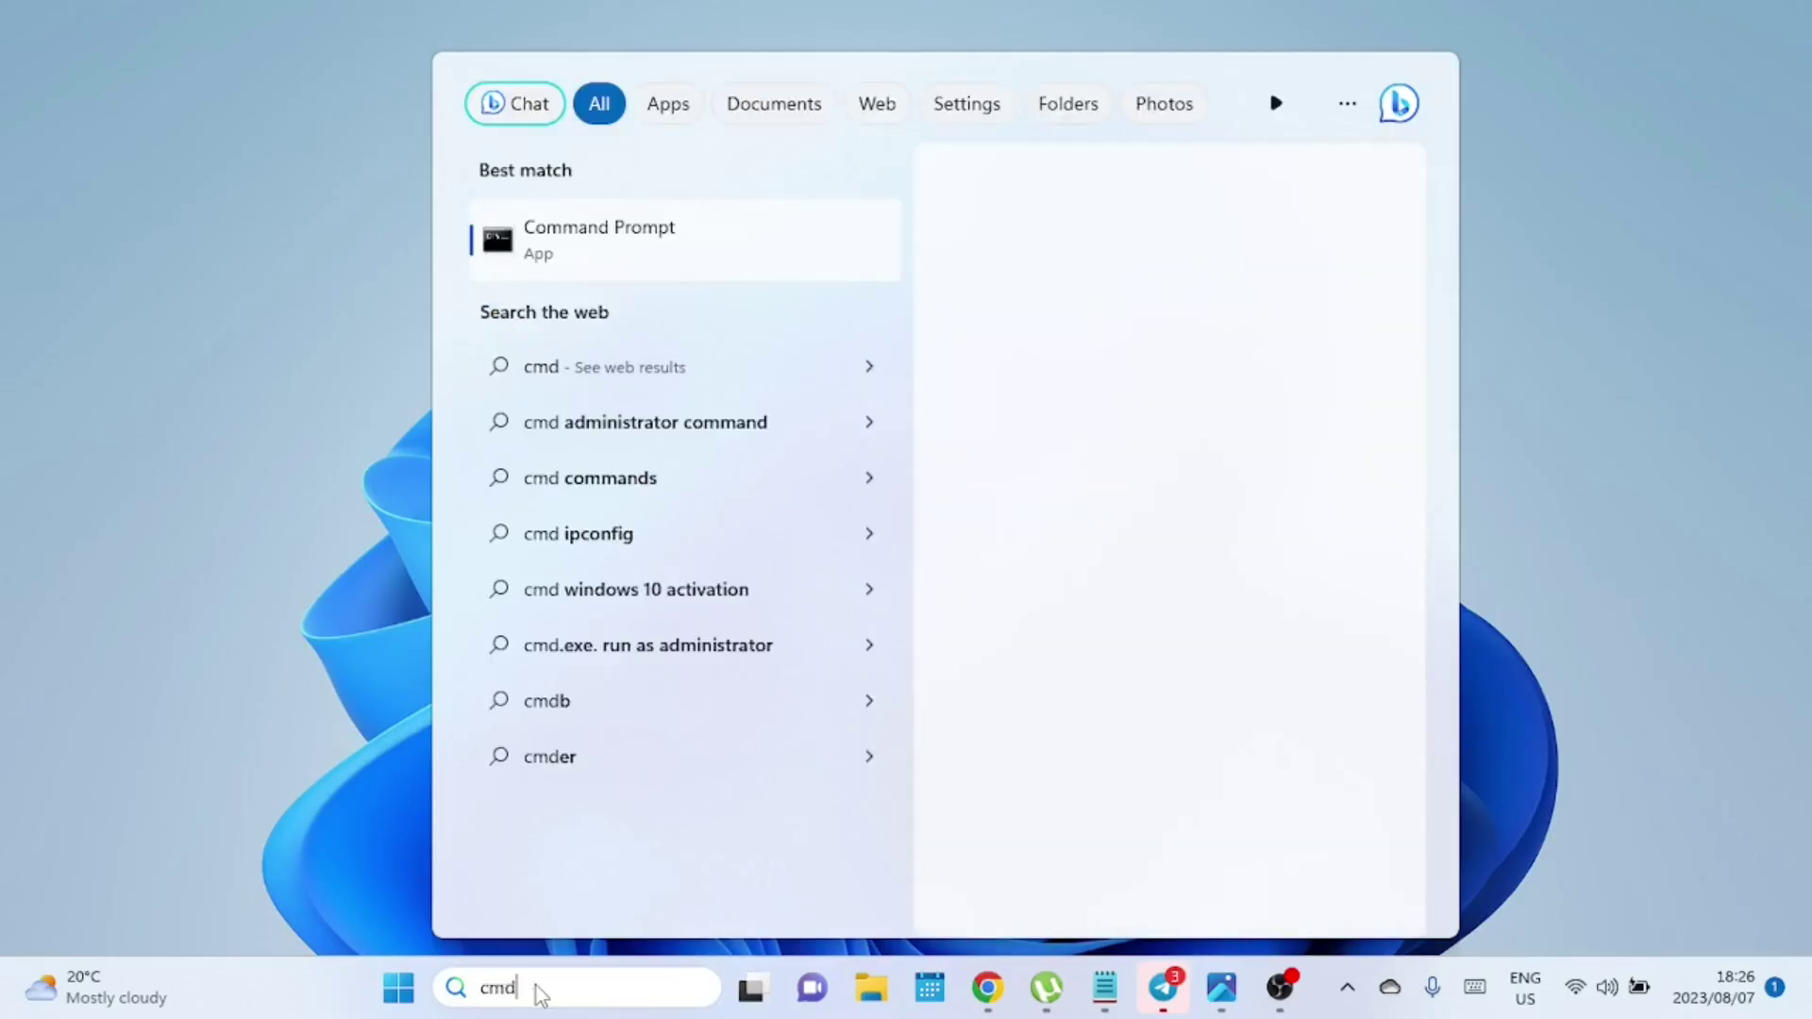
right_click(629, 270)
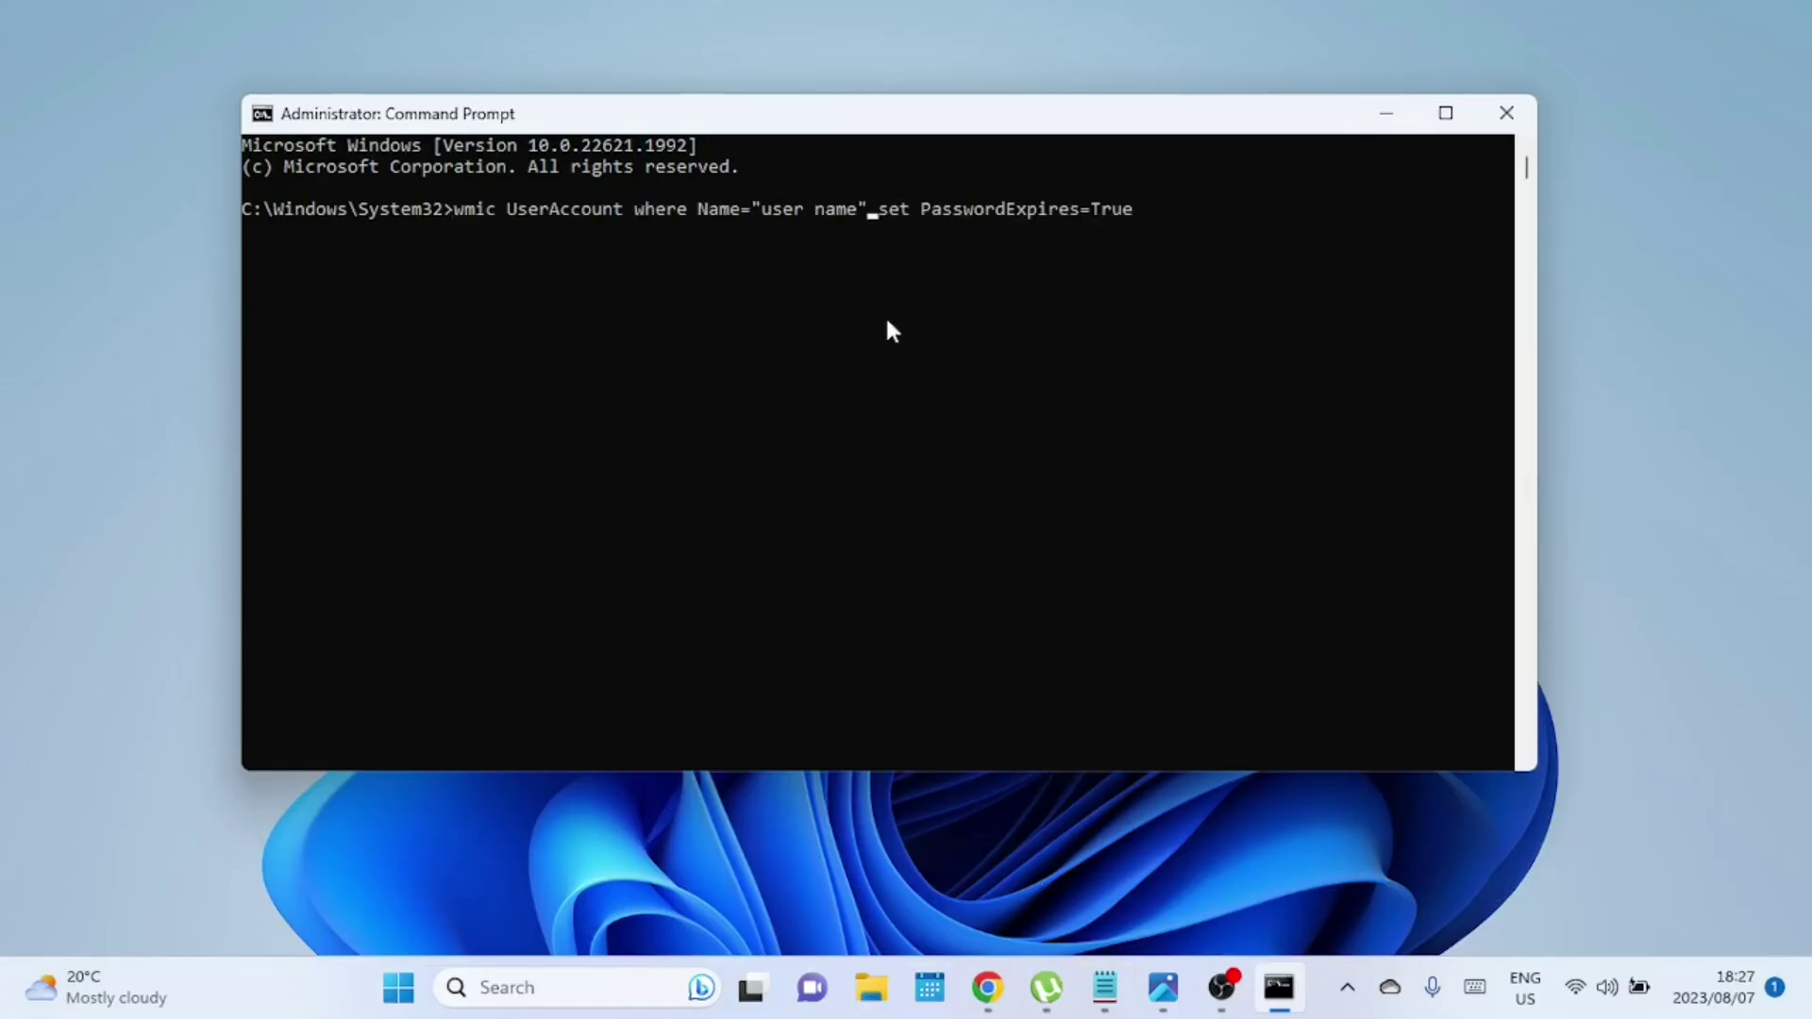
key("Left")
key("BackSpace")
key("BackSpace")
key("BackSpace")
key("BackSpace")
key("BackSpace")
key("BackSpace")
key("BackSpace")
key("BackSpace")
key("BackSpace")
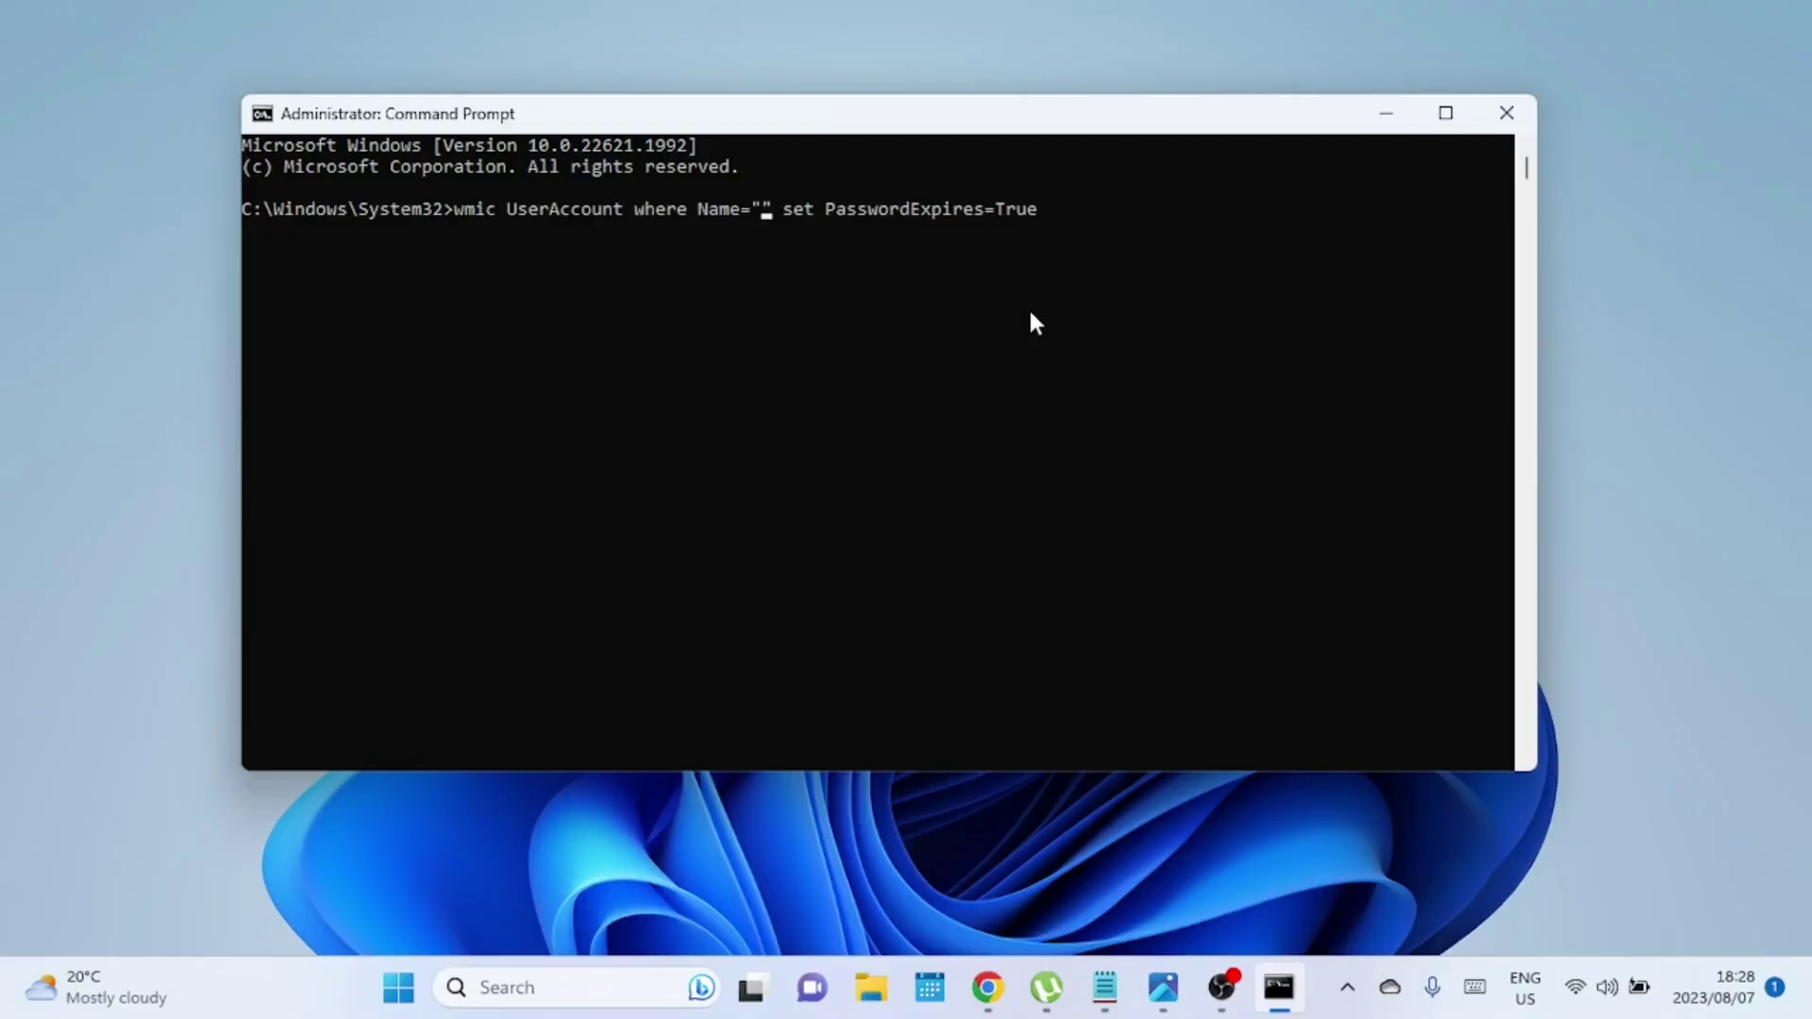
type("zack")
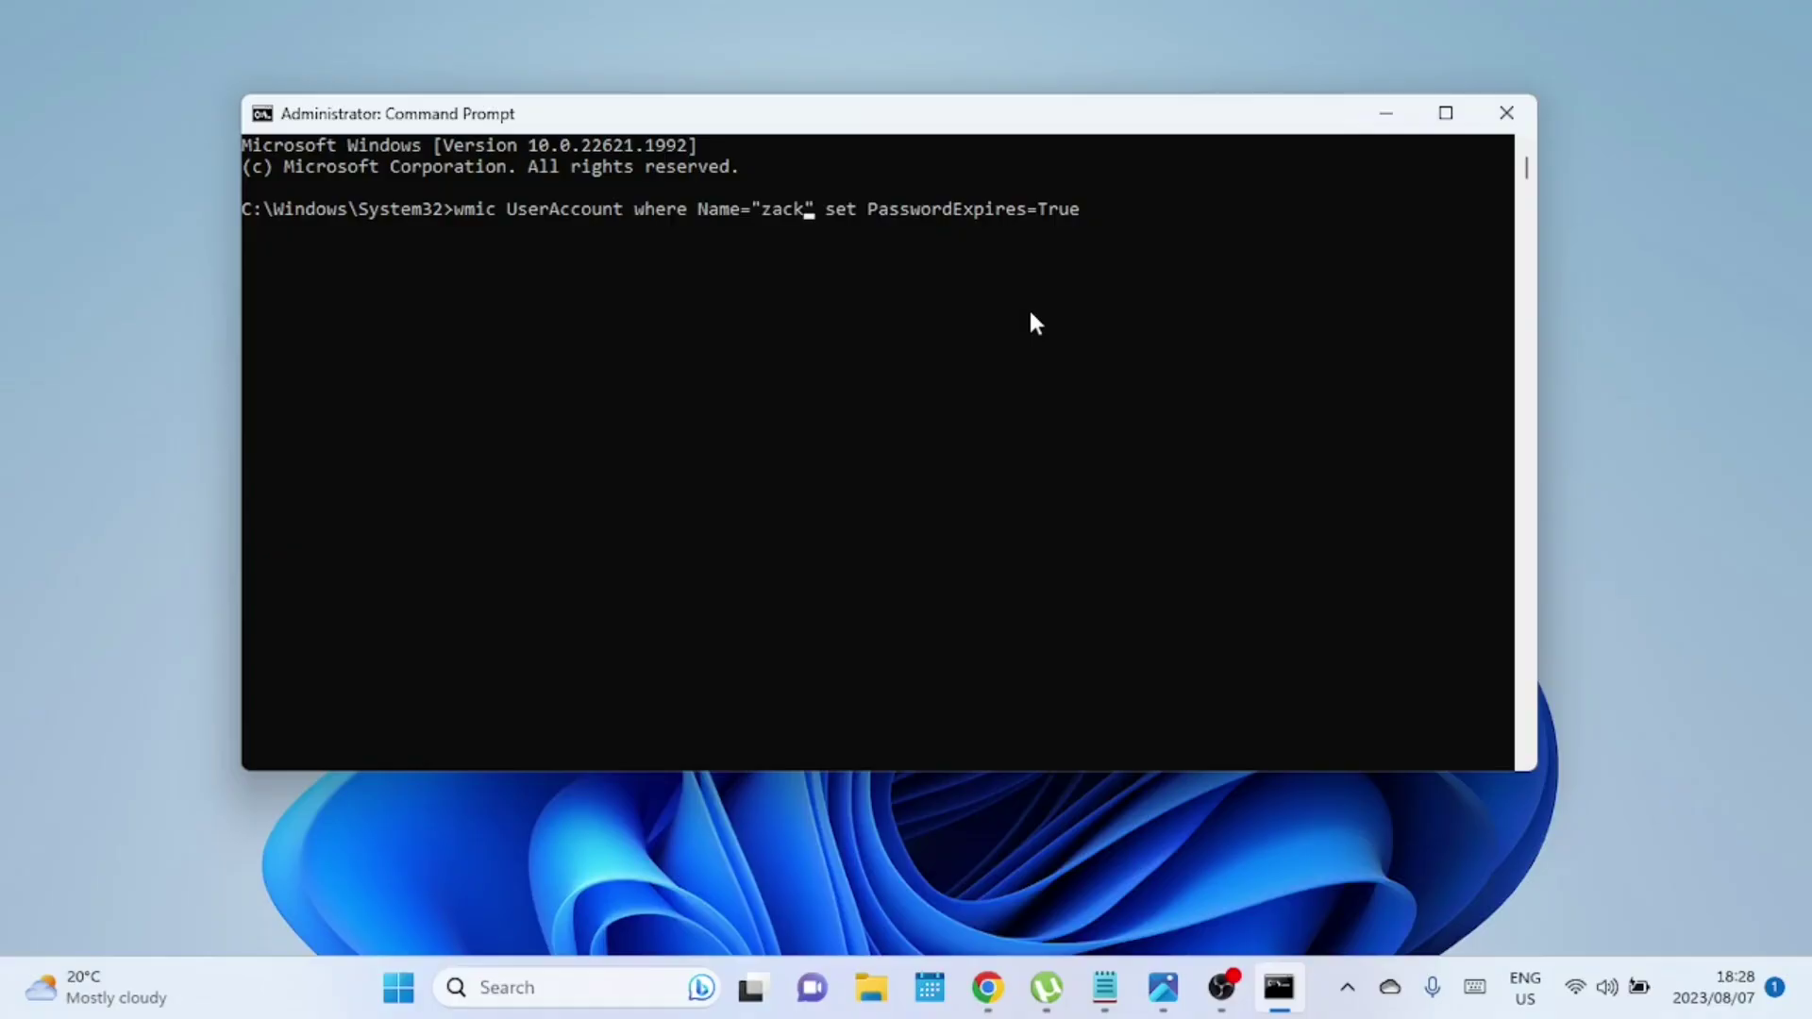
- Run wmic to set PasswordExpires=True for account "zack", then recall it and erase True
key("Right")
key("Right")
key("Right")
key("Right")
key("Right")
key("Right")
key("Right")
key("Return")
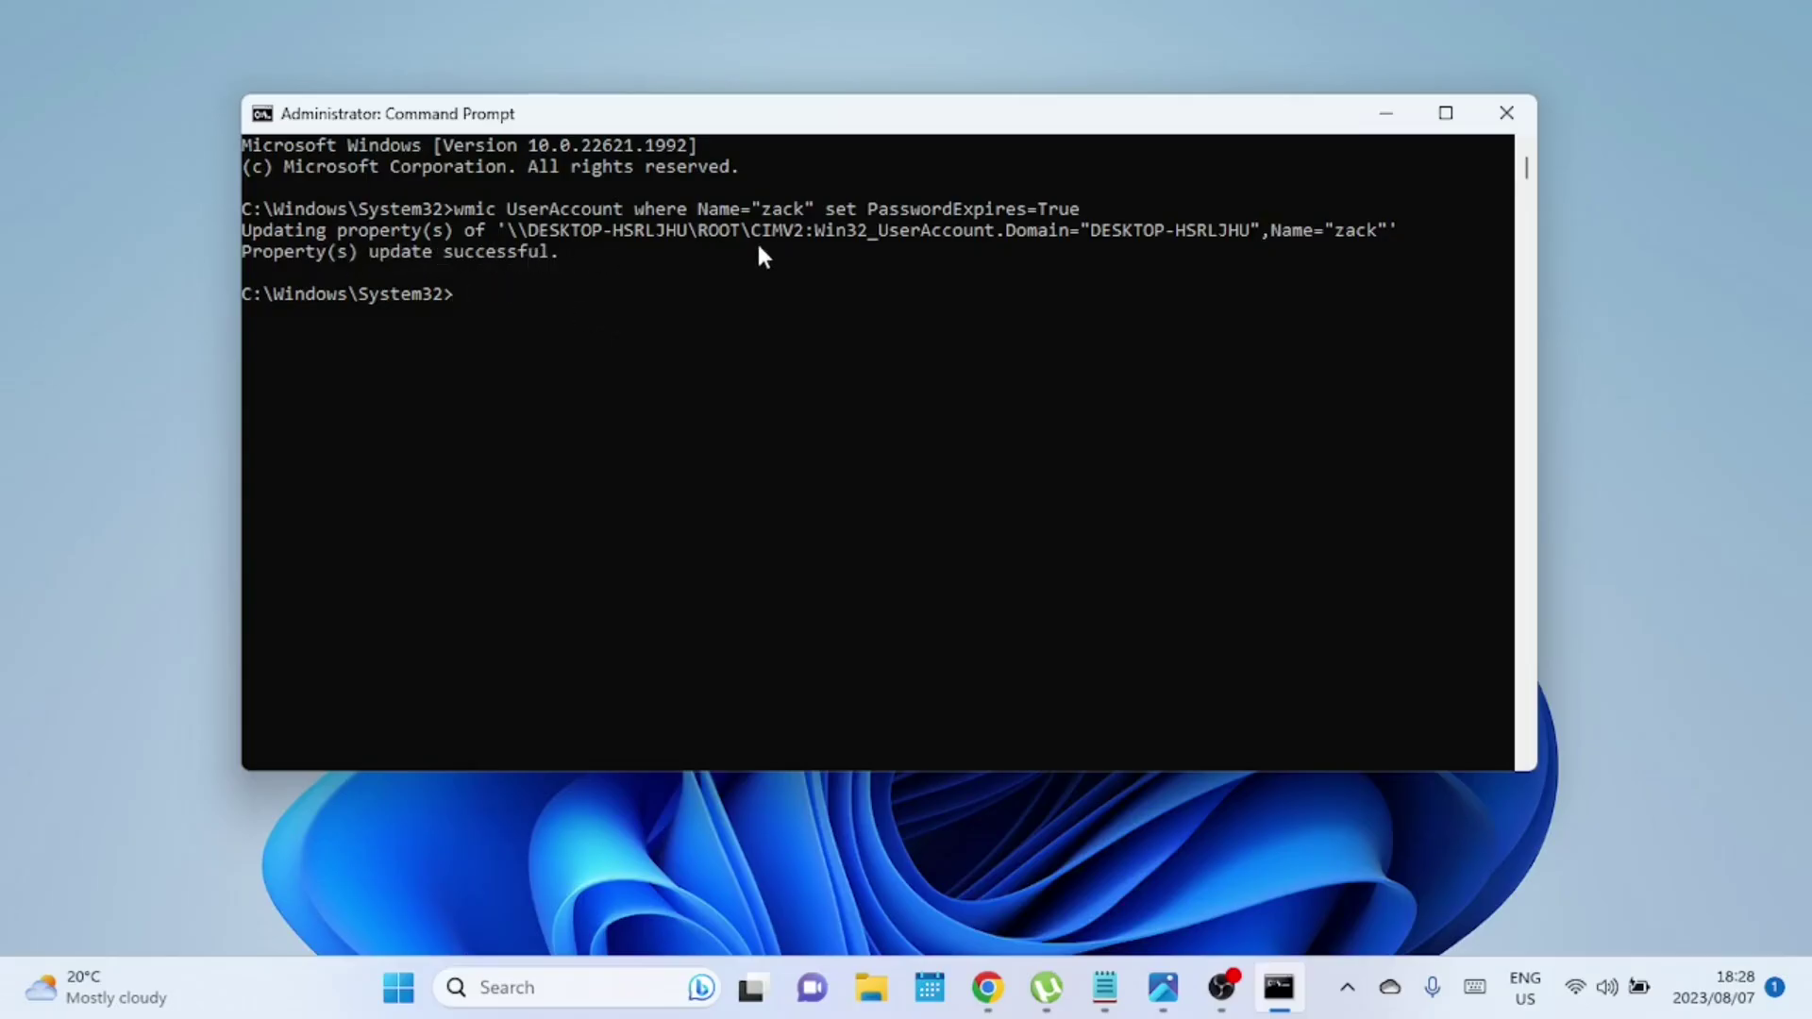
key("Up")
key("BackSpace")
key("BackSpace")
key("BackSpace")
type("False")
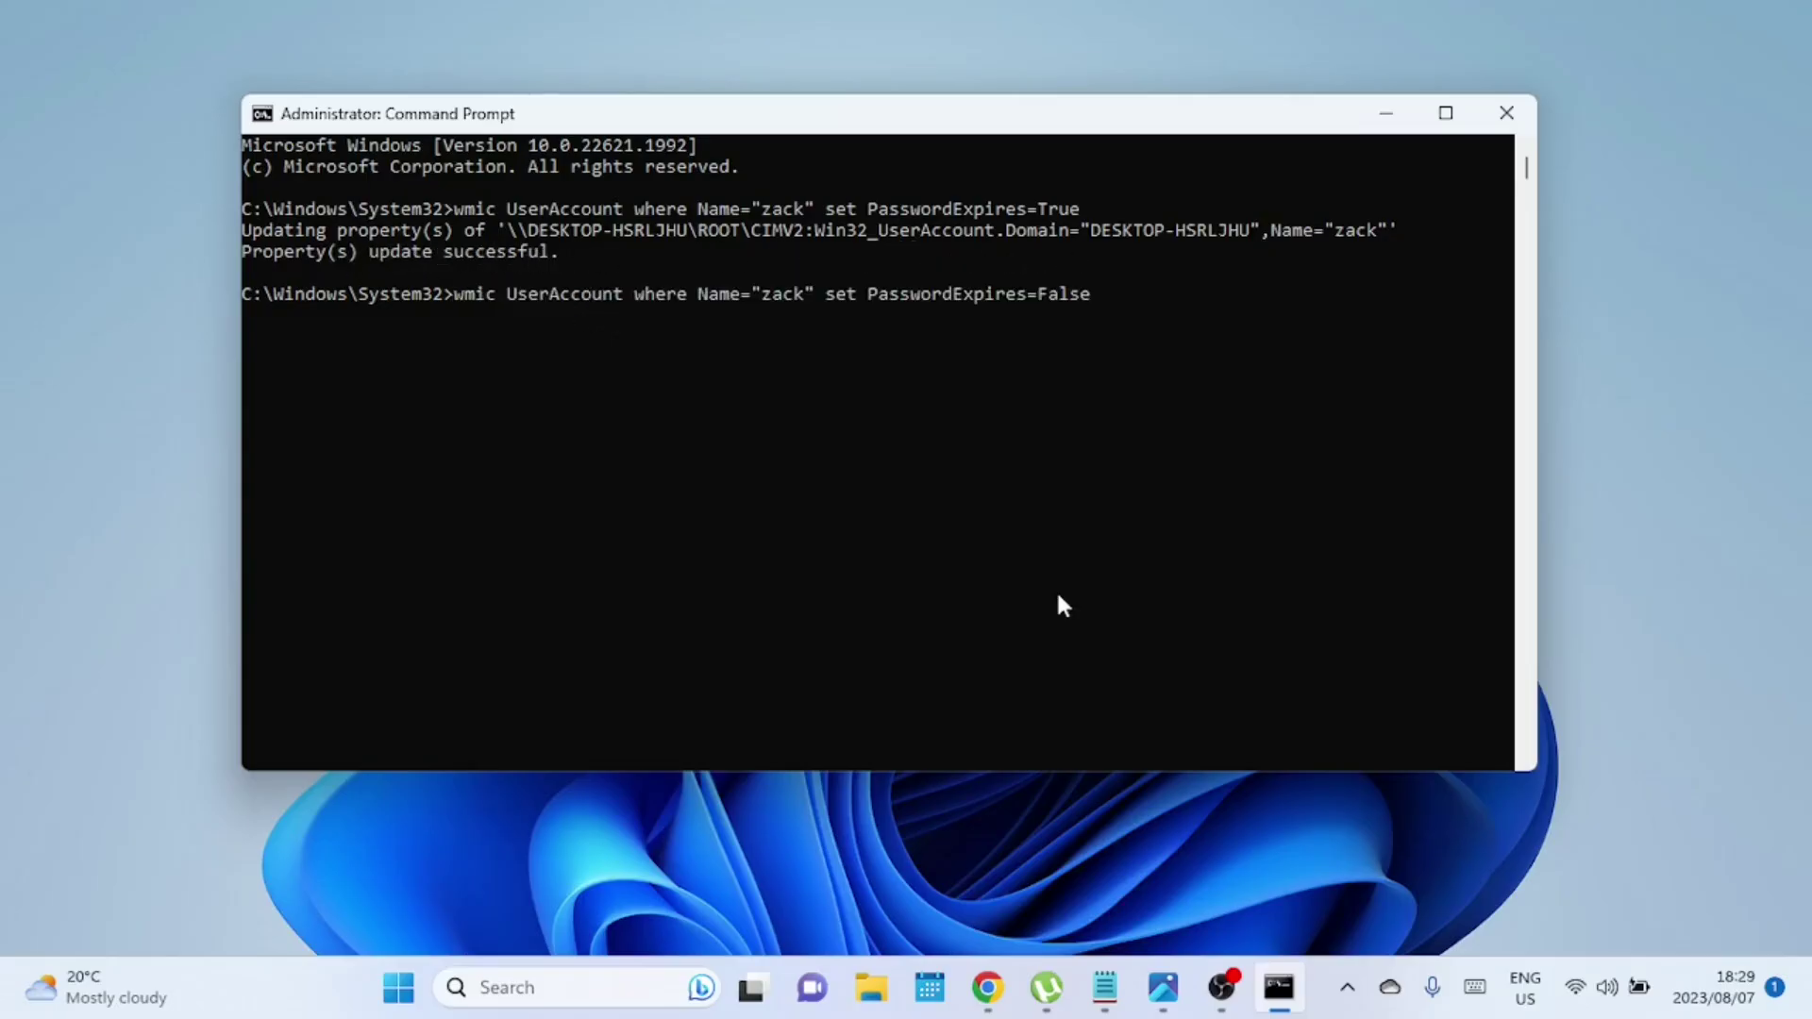
- Run the wmic command setting PasswordExpires=False for "zack"
key("Return")
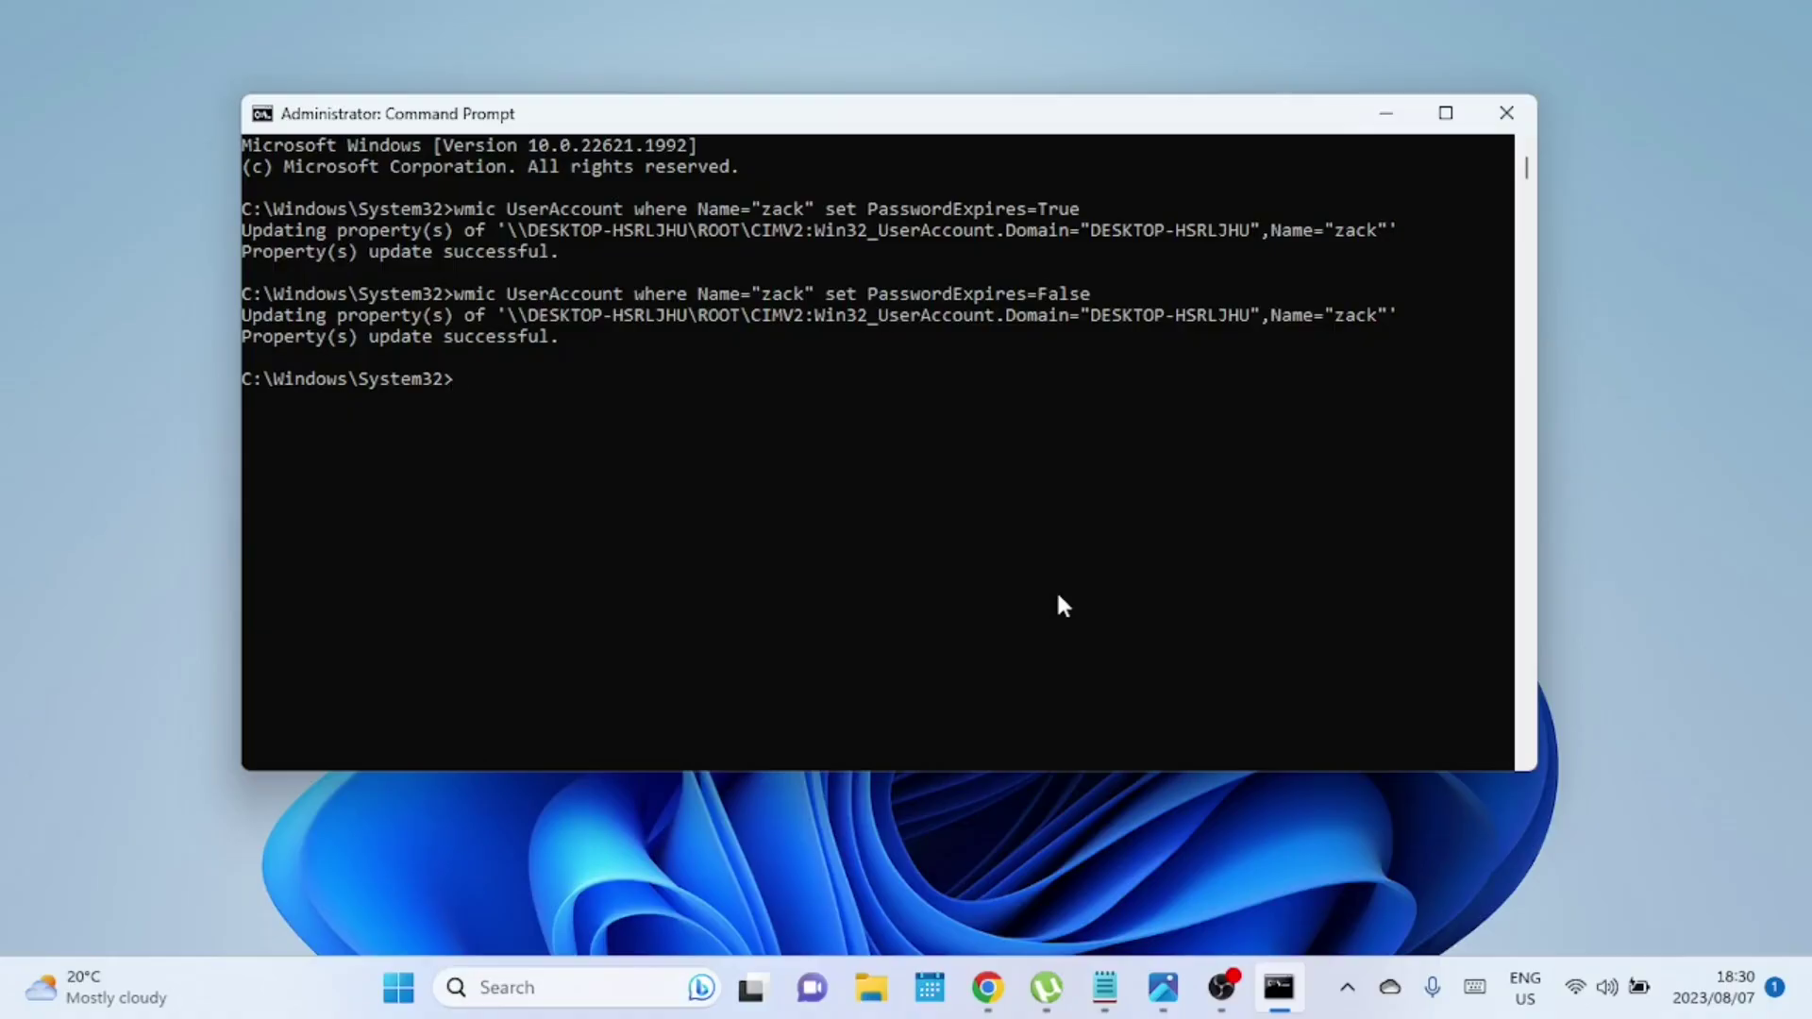
type("wmic UserAccount set PasswordExpires=False")
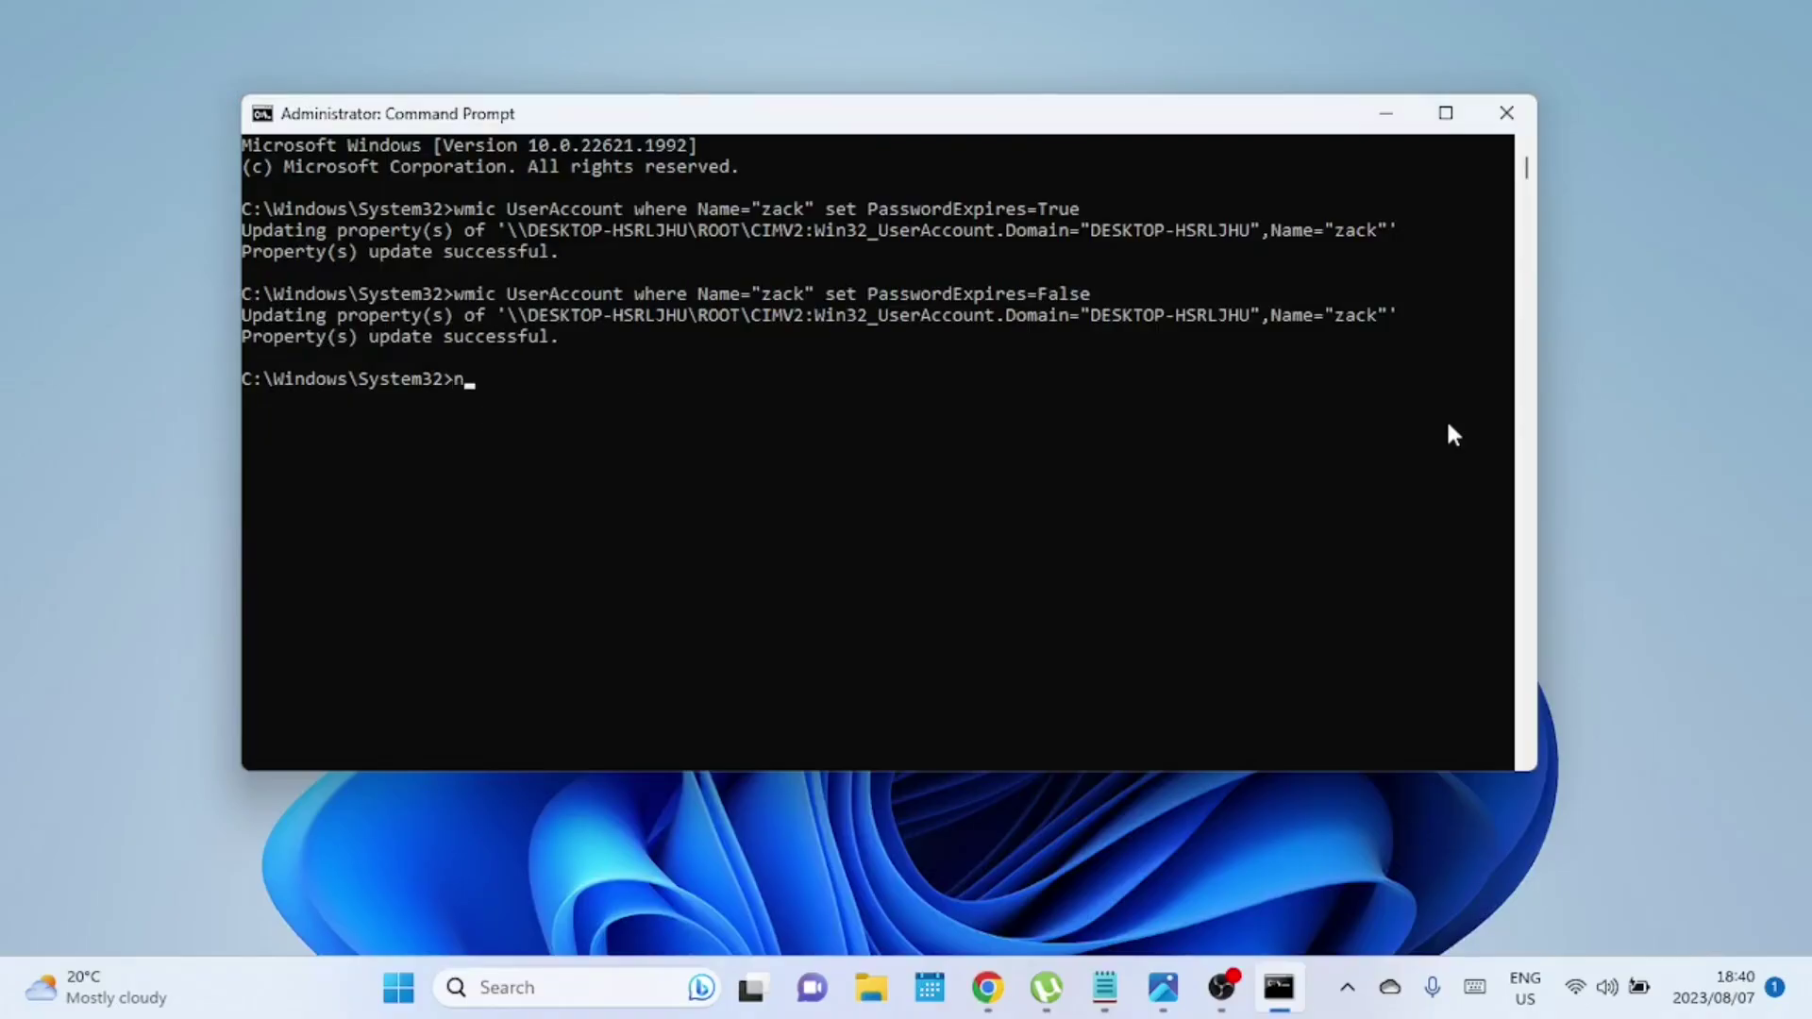
type("et accounts")
- Run net accounts to list the password policy with its 42-day maximum age
key("Return")
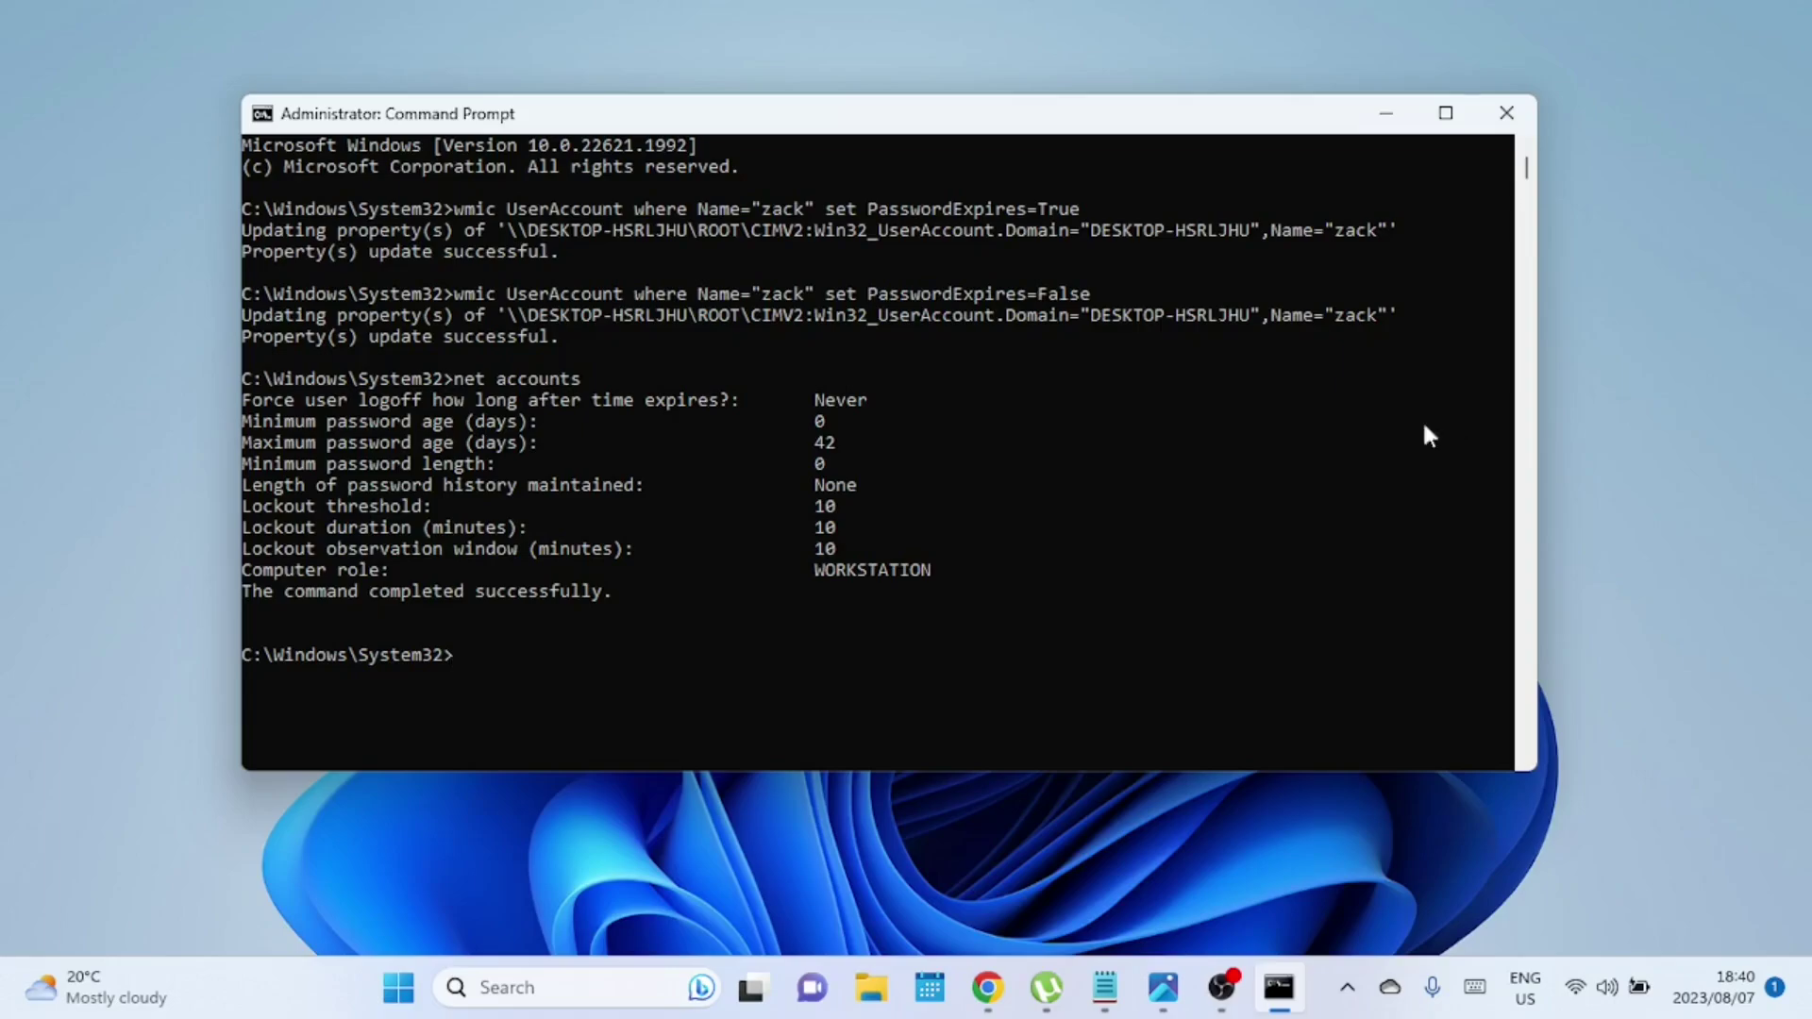
type("net accounts /maxpwage:X")
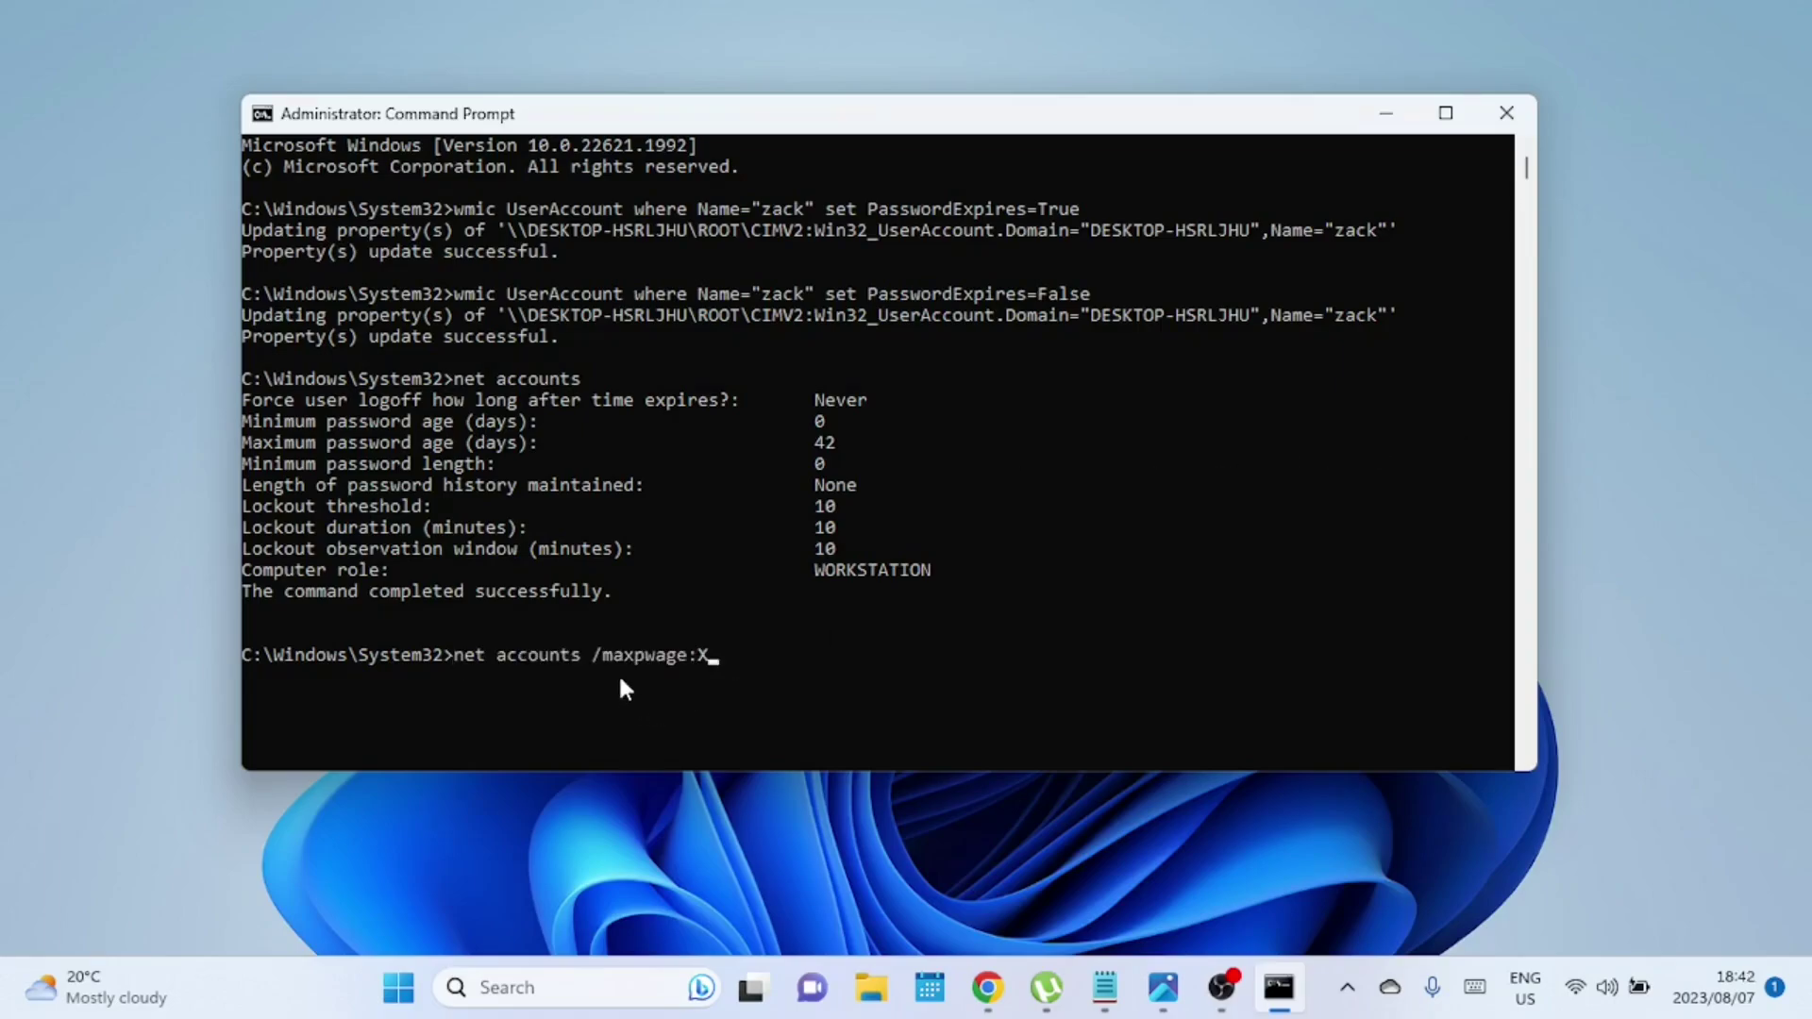
- Run net accounts /maxpwage:43 successfully, then recall it trimmed back to plain net accounts
key("BackSpace")
type("43")
key("Return")
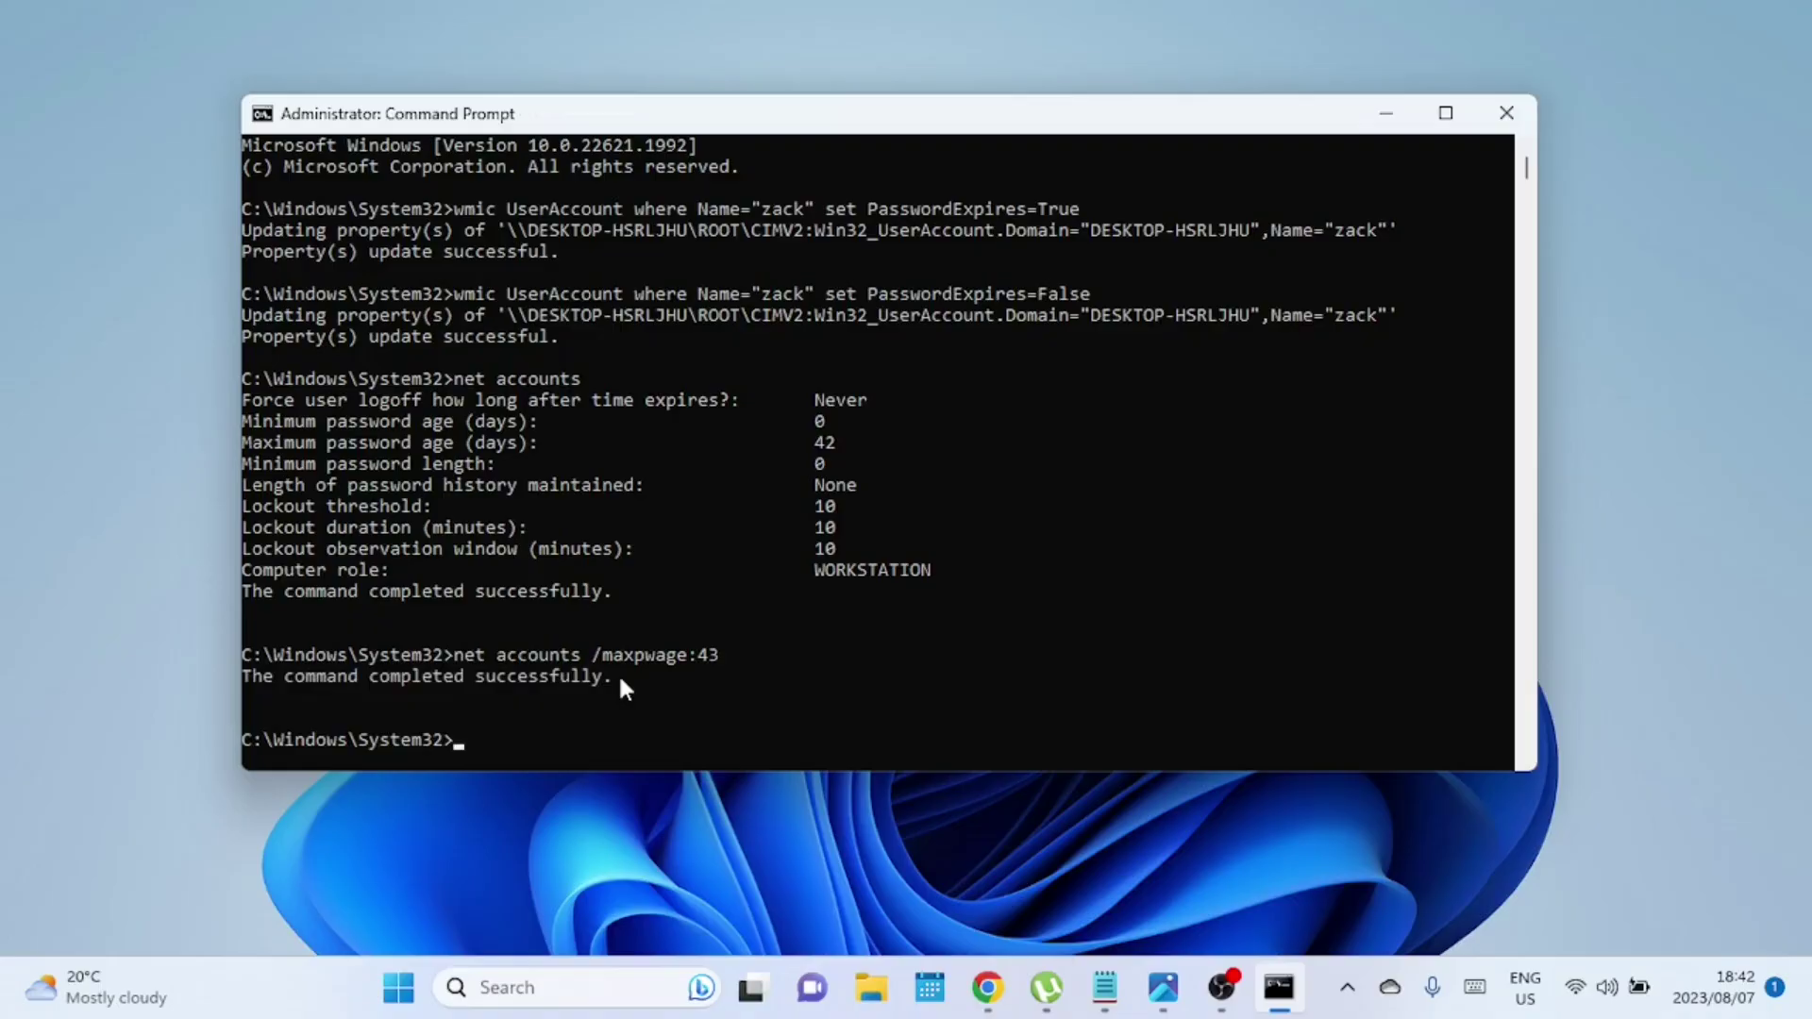
key("Up")
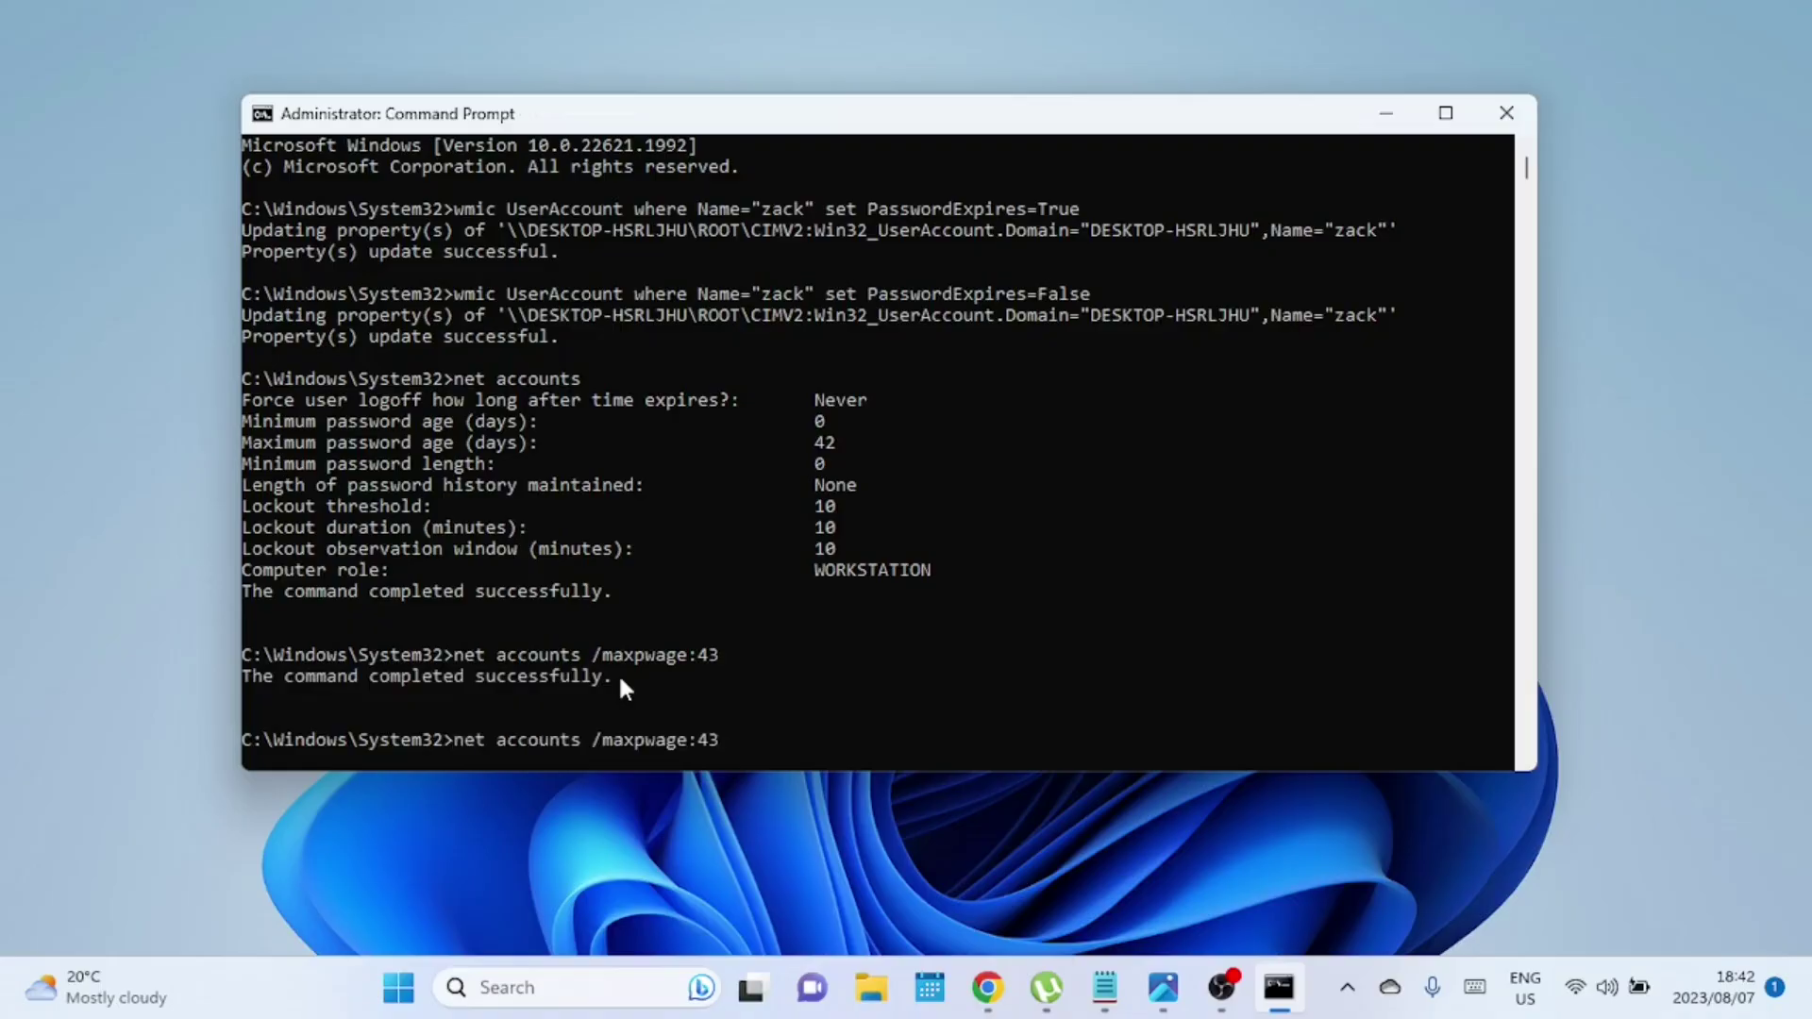
key("BackSpace")
key("BackSpace")
key("BackSpace")
- Run net accounts again, confirming the 43-day maximum password age
key("Return")
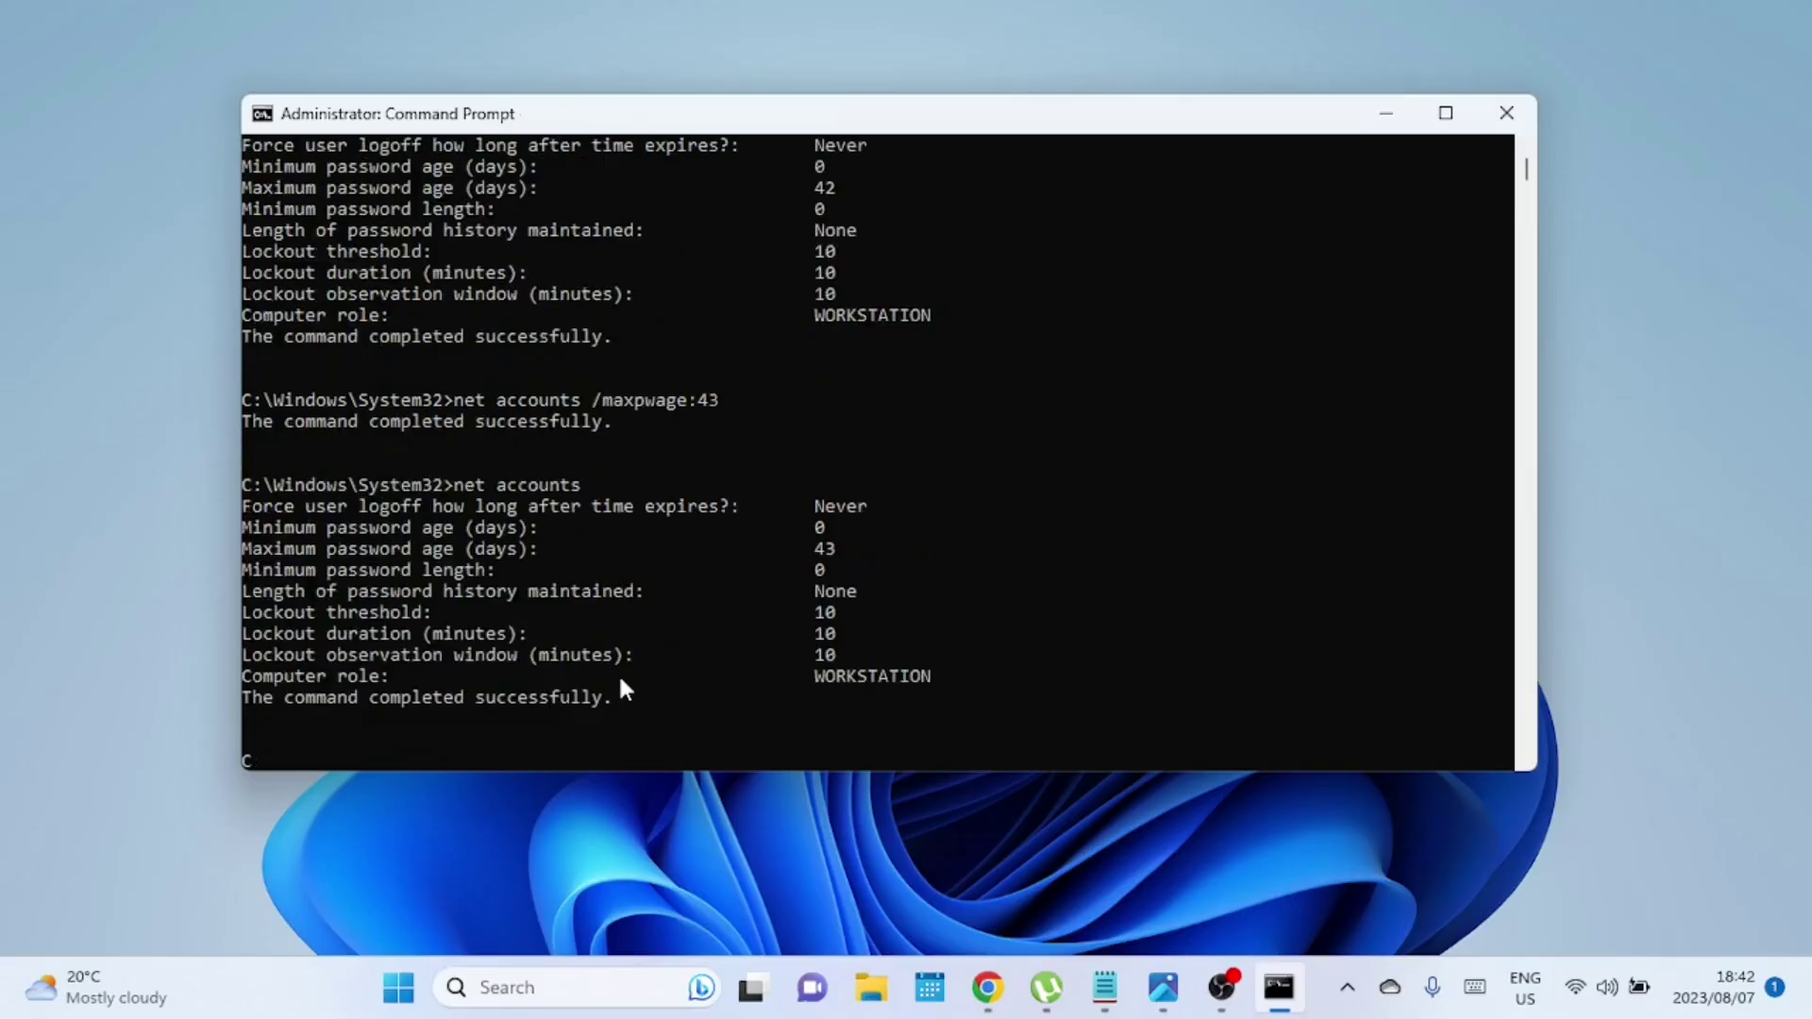